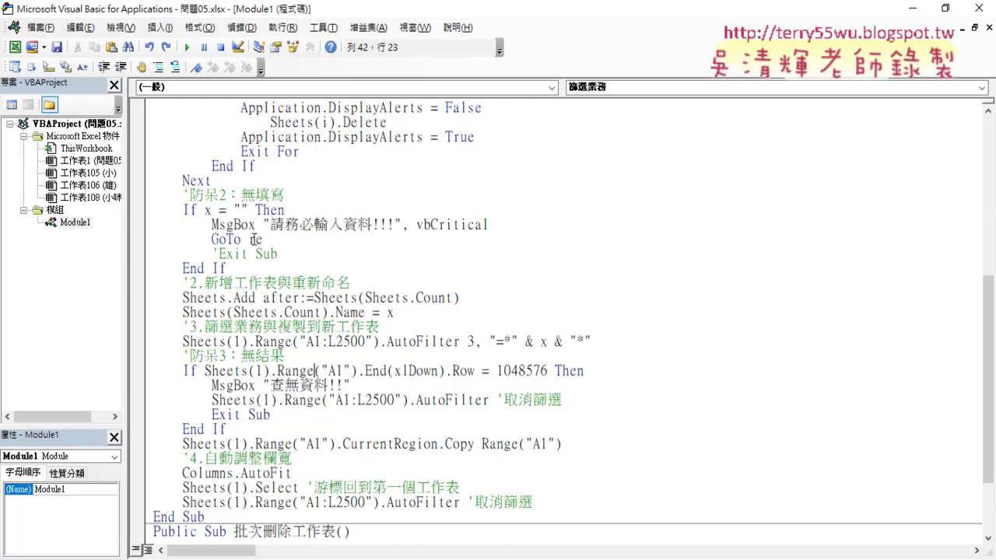
Move the 'GoTo re' statement out of the empty-input If block onto its own line below End If
drag(263, 240, 144, 236)
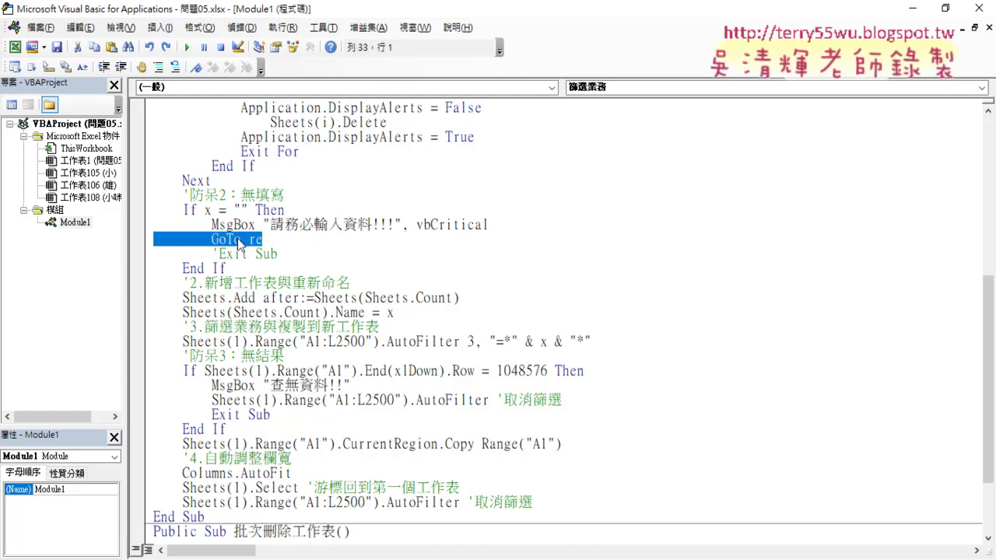
mouse_move(183, 210)
mouse_down()
mouse_move(242, 210)
mouse_move(292, 270)
mouse_up()
click(285, 224)
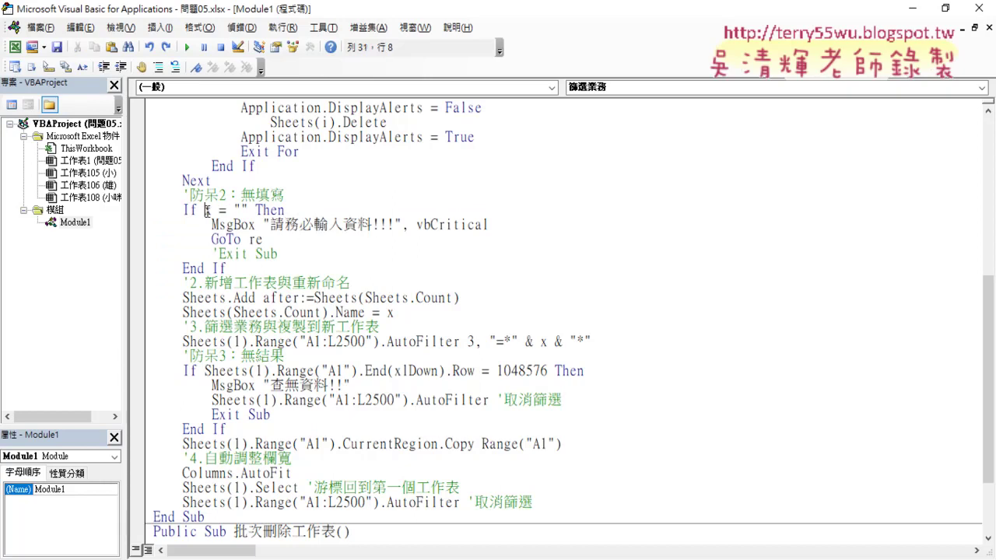
drag(205, 210, 247, 210)
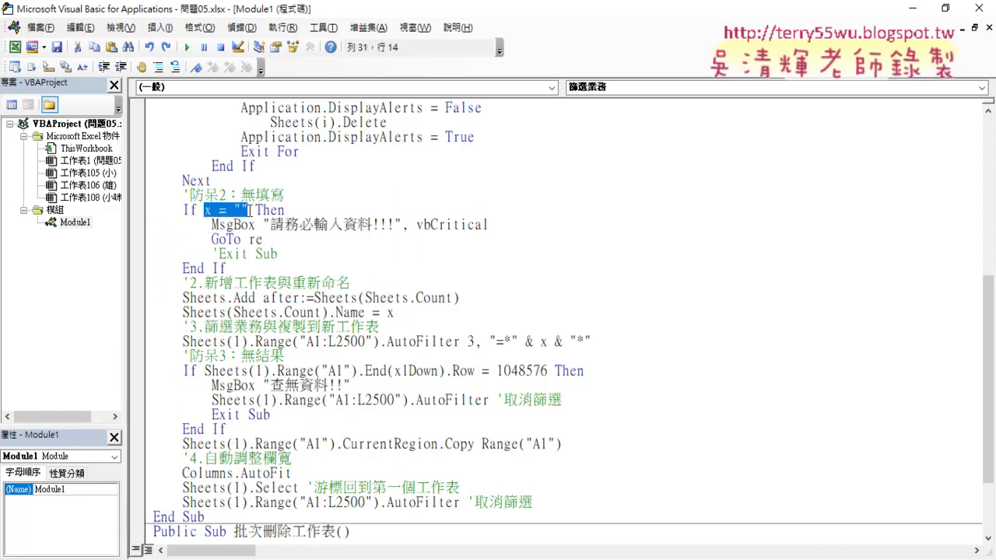
click(257, 240)
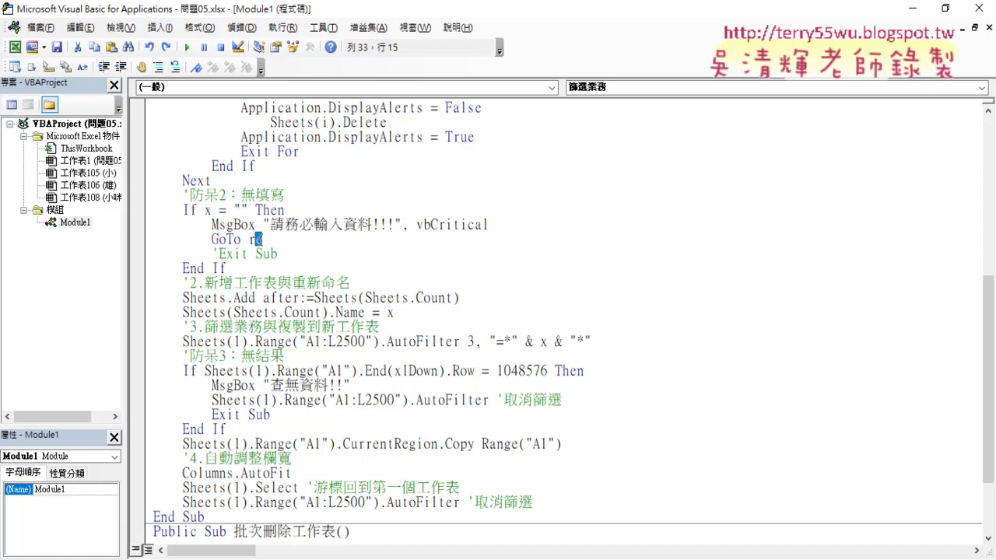
mouse_move(258, 239)
mouse_down()
mouse_move(211, 240)
mouse_move(229, 268)
mouse_up()
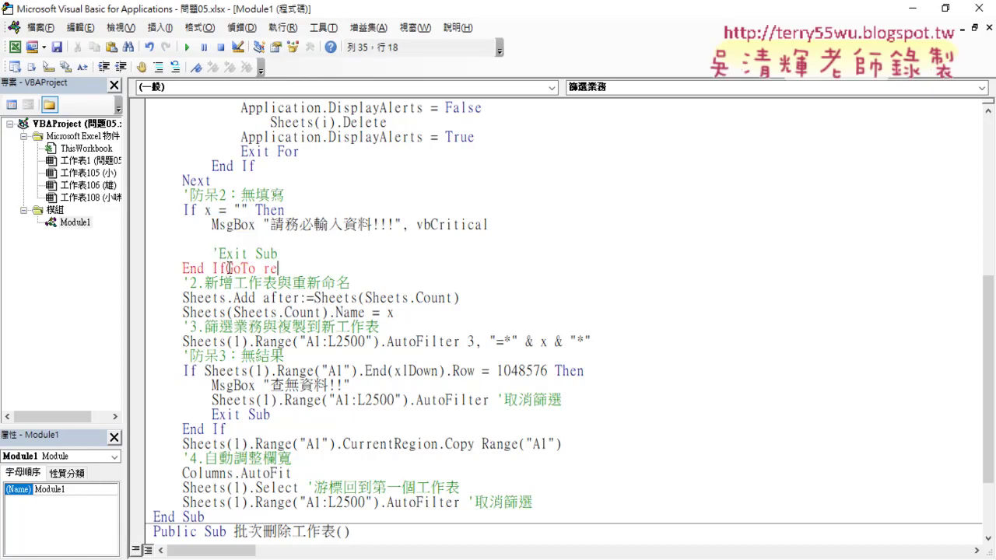
click(227, 268)
key(Return)
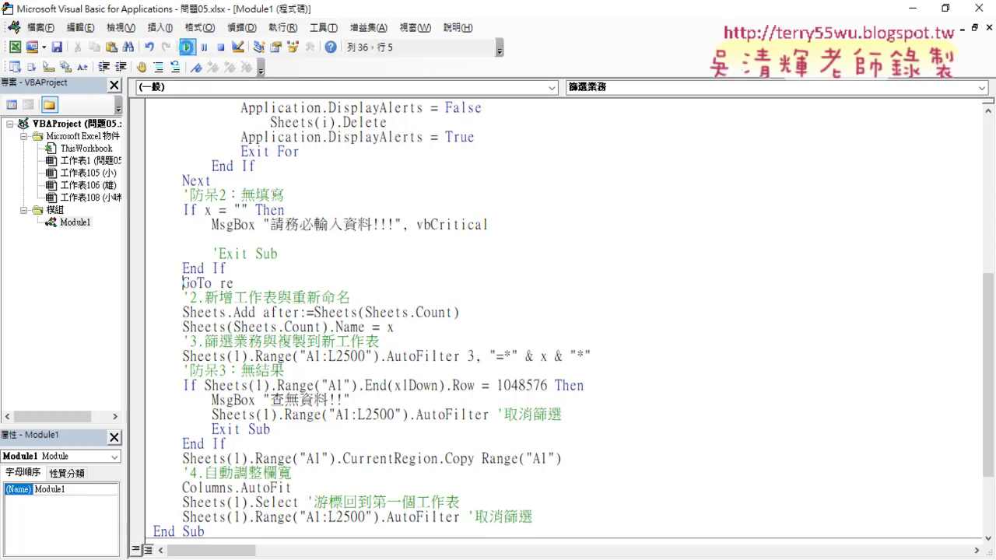
Run 篩選業務 and submit a blank name, getting the 請務必輸入資料!!! error
click(186, 48)
text(aaa)
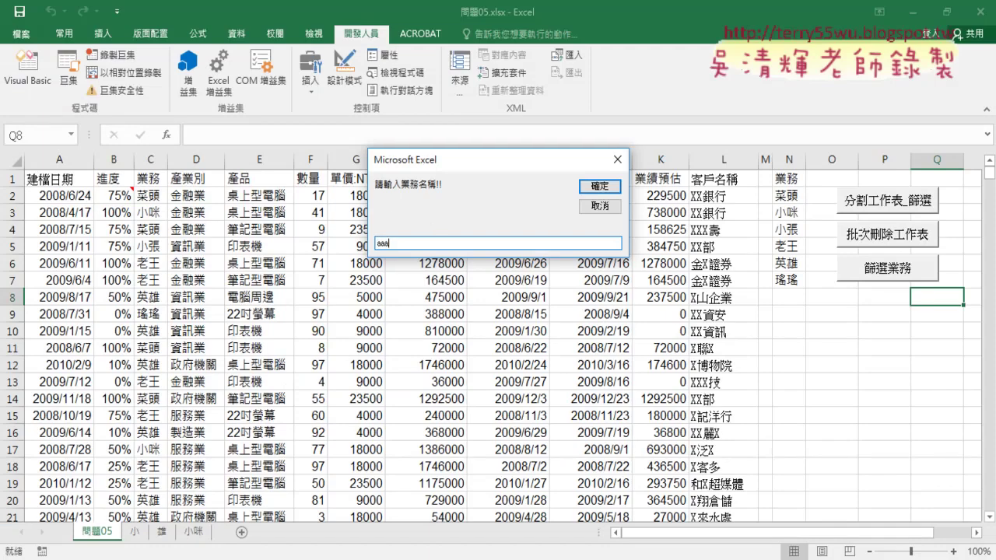
key(BackSpace)
key(BackSpace)
click(617, 187)
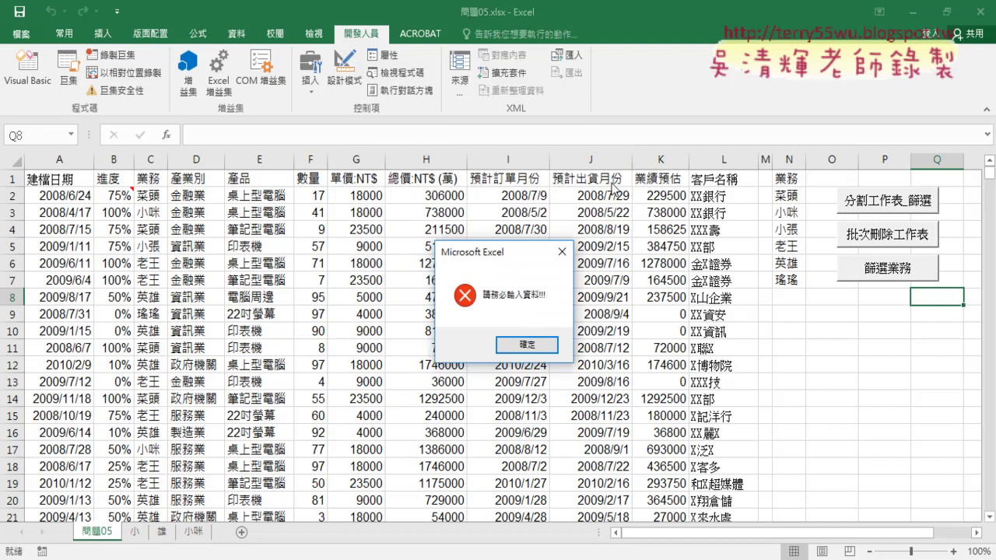
click(547, 343)
Cancel the name prompt repeatedly, confirming the error keeps reappearing in a loop
click(596, 208)
click(533, 344)
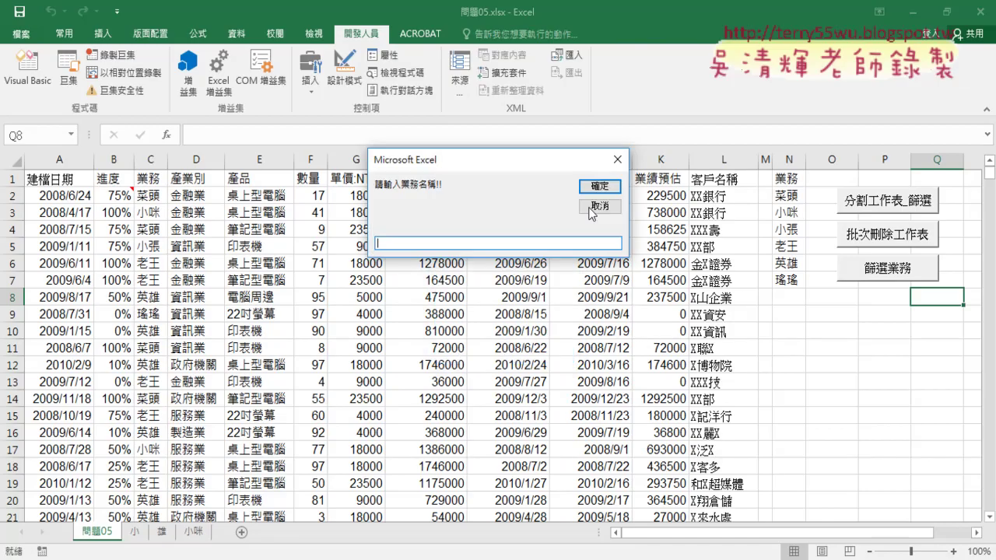
click(593, 208)
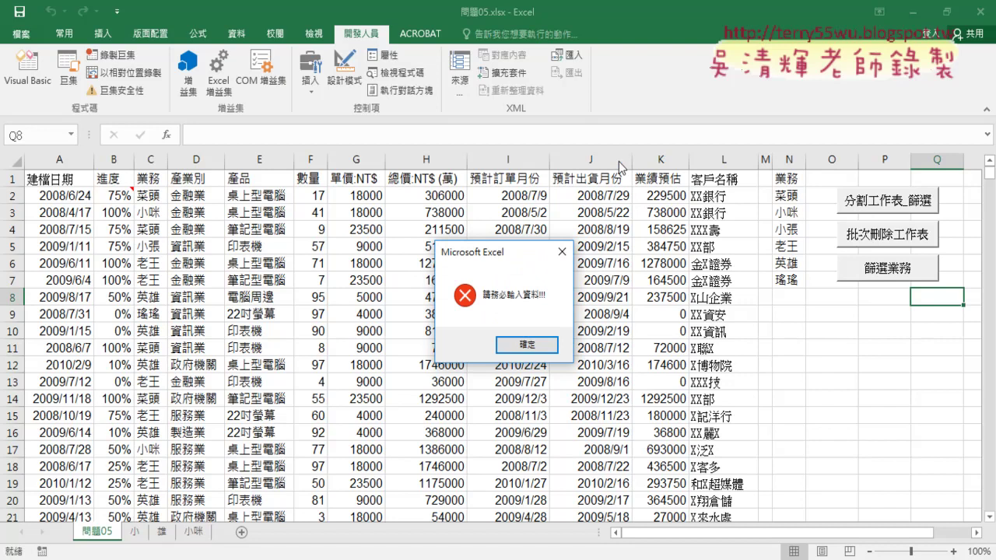
click(533, 345)
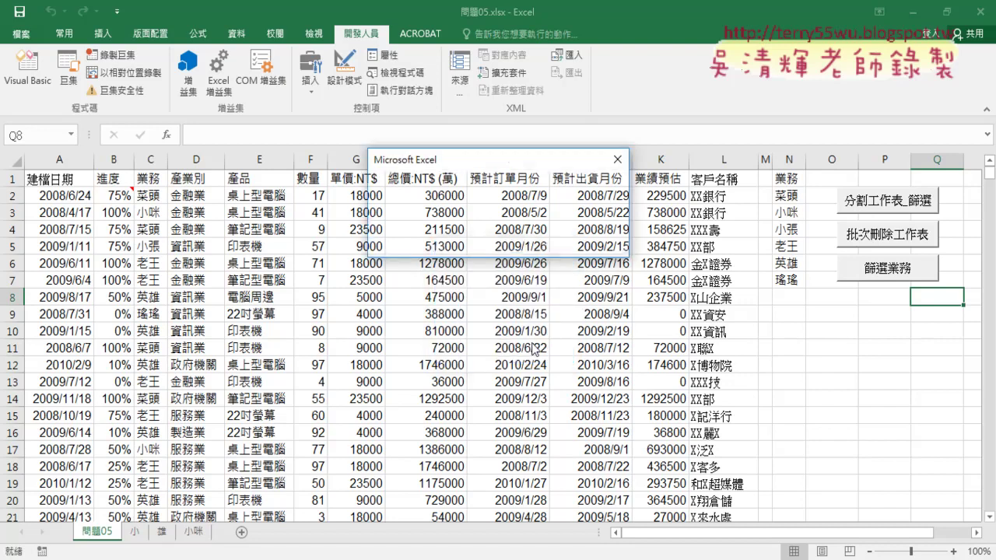
click(614, 208)
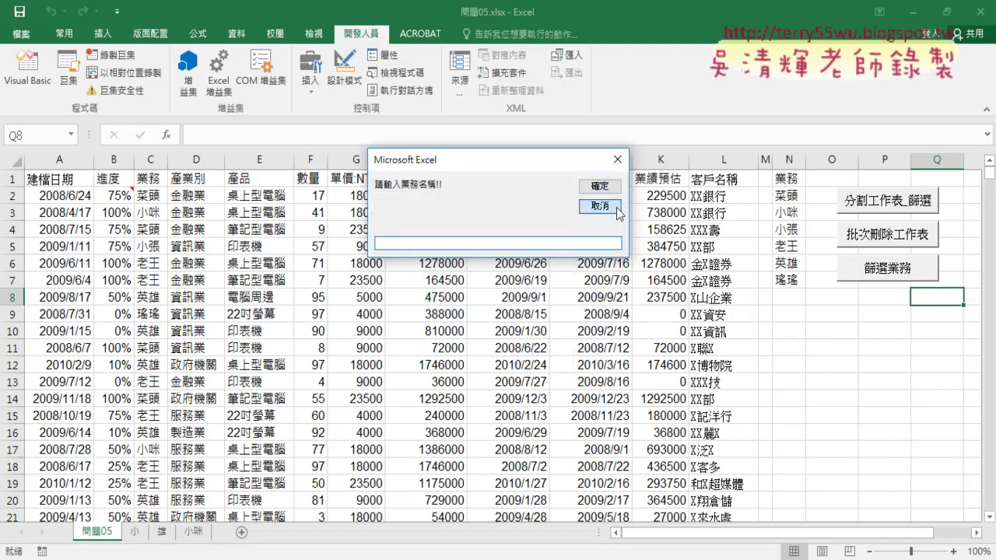
click(543, 343)
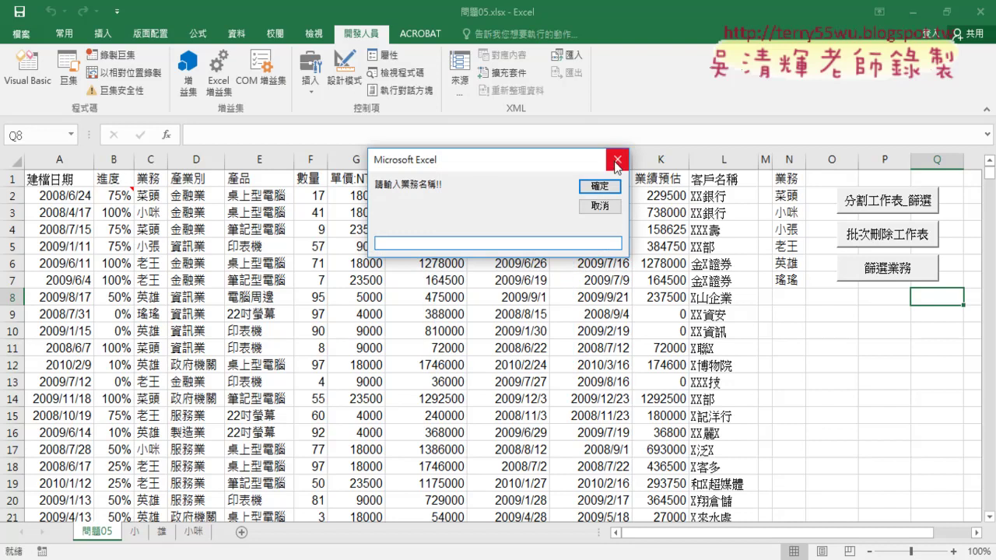
click(613, 173)
click(543, 343)
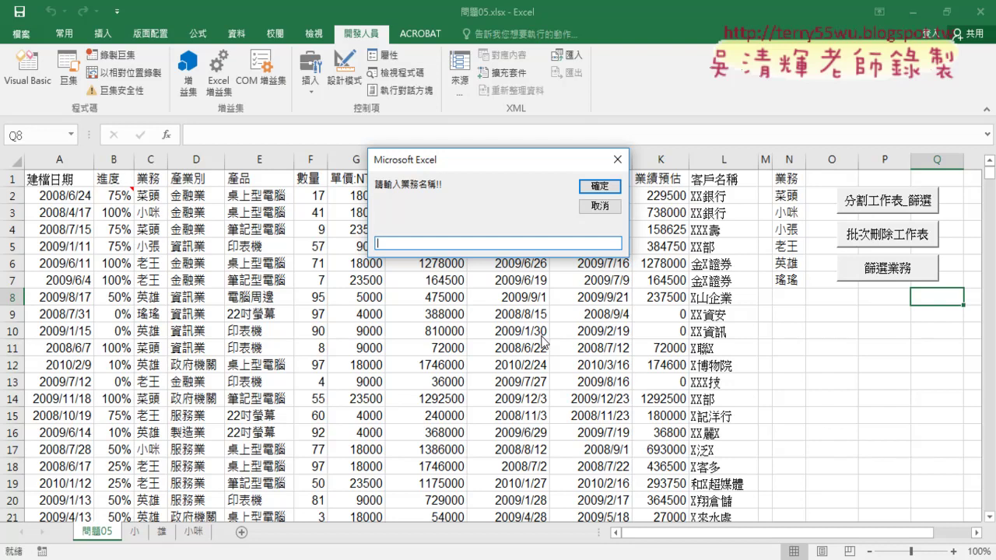
Interrupt the looping macro with Ctrl+Break while the name prompt is showing
key(ctrl+Break)
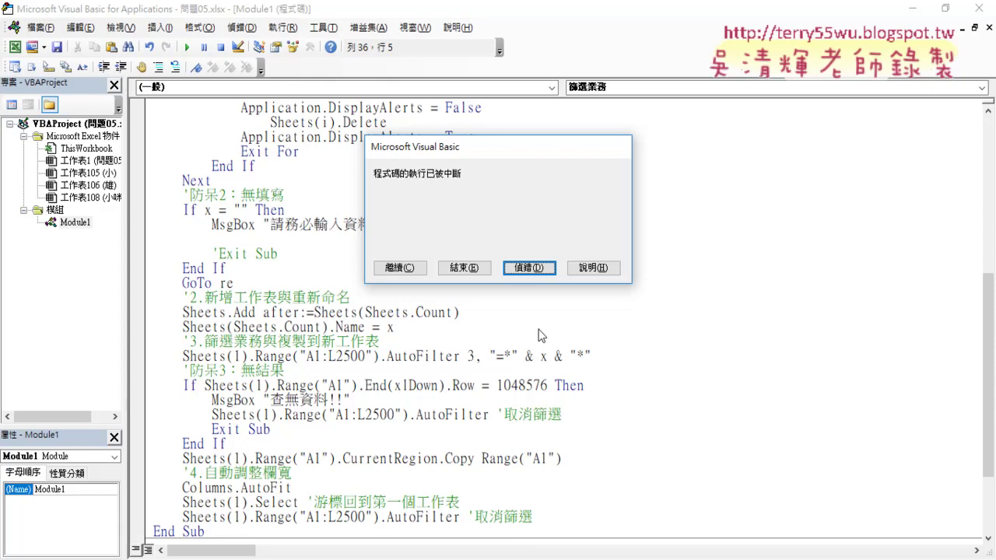
Enter debug mode and move 'GoTo re' back under the MsgBox inside the empty-input check
click(534, 268)
scroll(532, 304, down, 3)
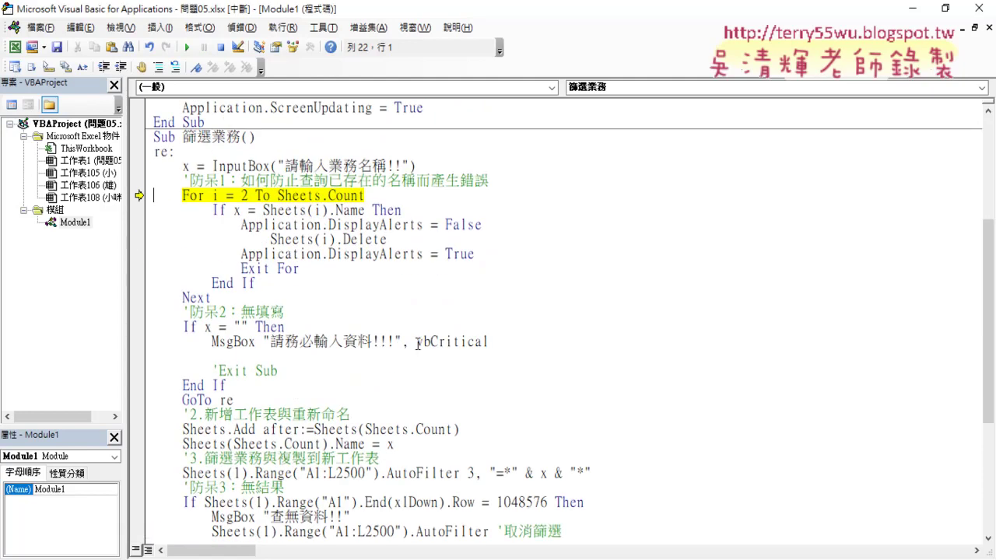
mouse_move(234, 400)
mouse_down()
mouse_move(183, 400)
mouse_move(213, 356)
mouse_up()
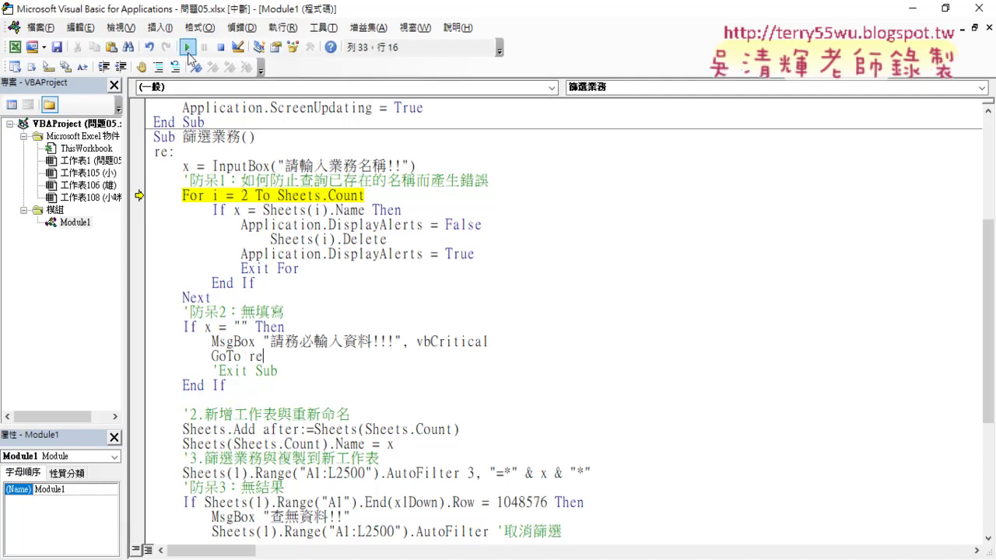
Rerun the macro with the name aaa, getting the no-results message
click(187, 48)
click(527, 346)
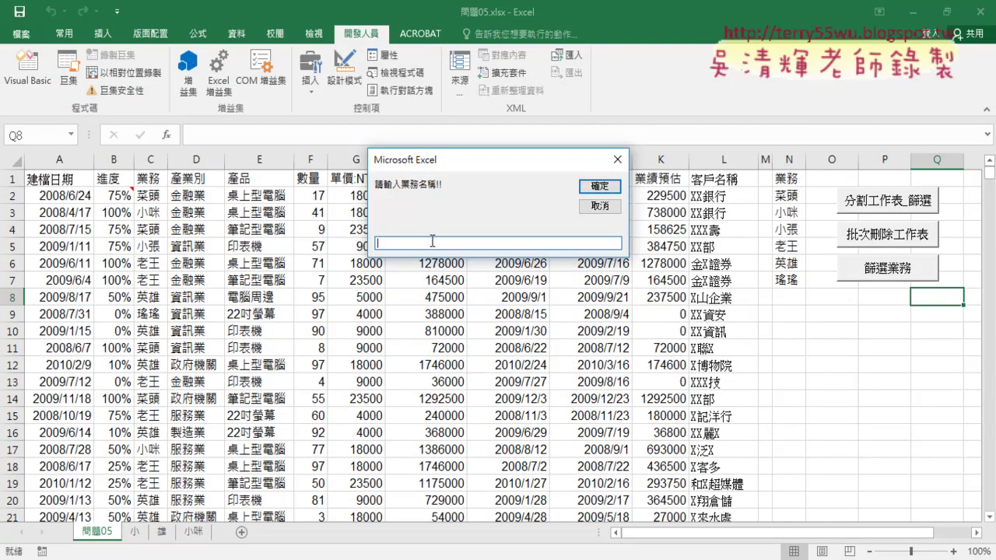
text(aaa)
key(Return)
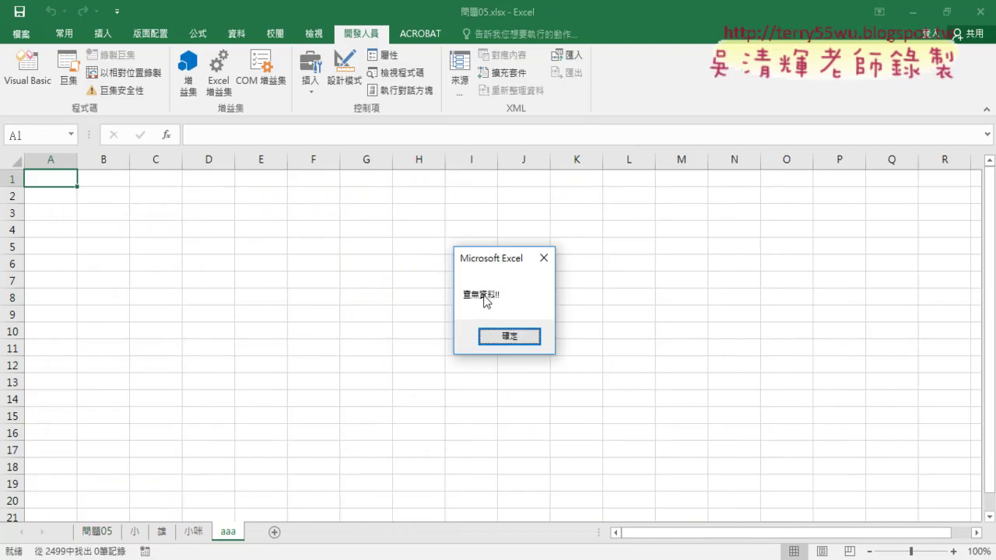
click(508, 341)
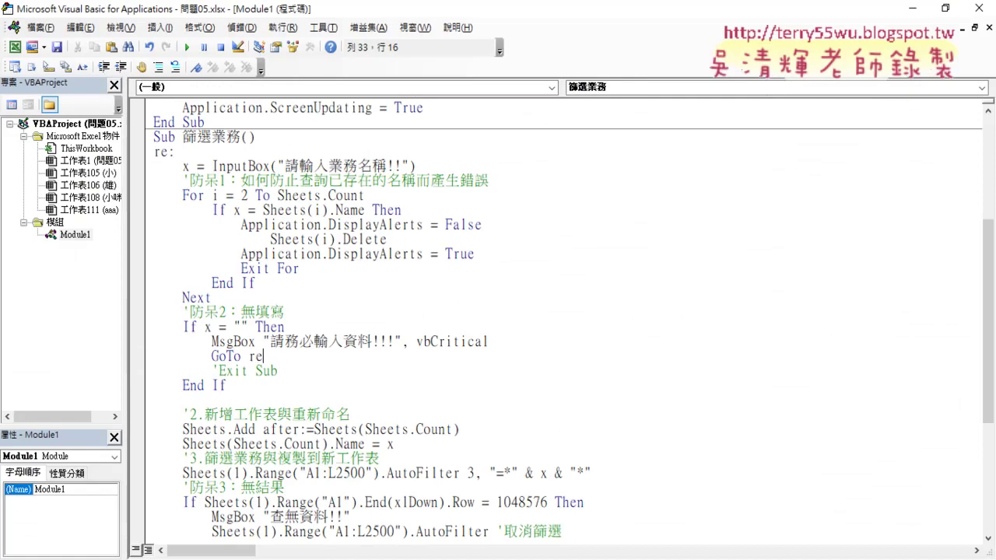
Delete the empty aaa worksheet the test created
click(979, 9)
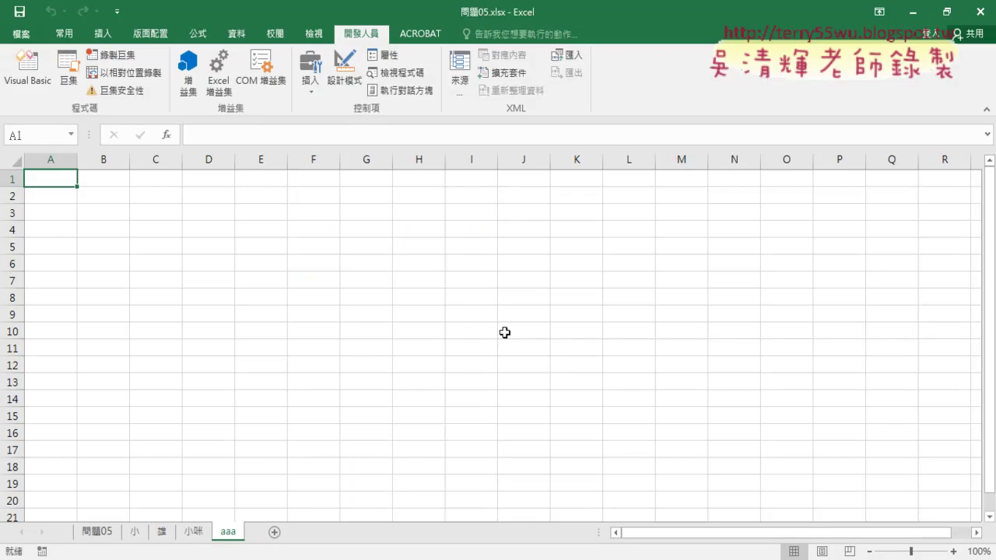
right_click(237, 534)
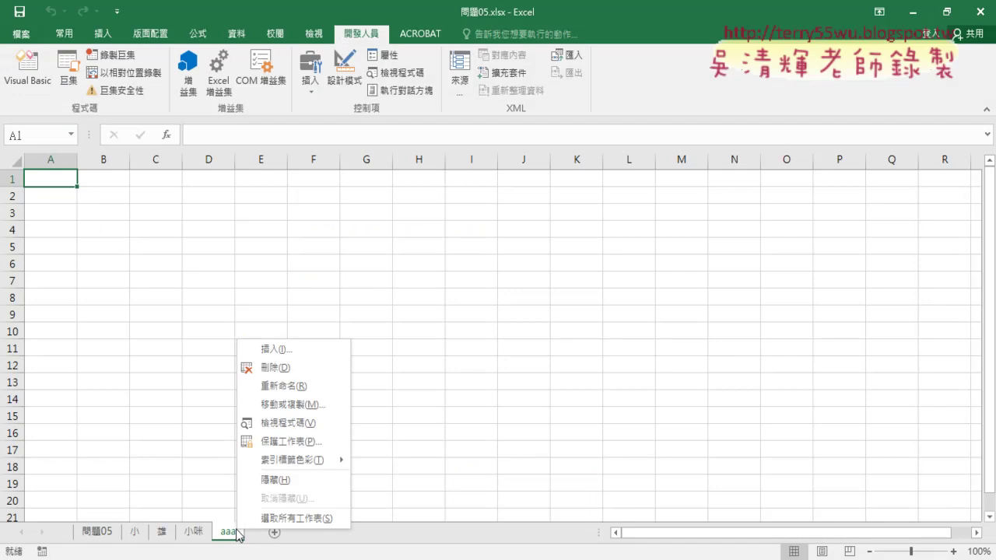
click(271, 370)
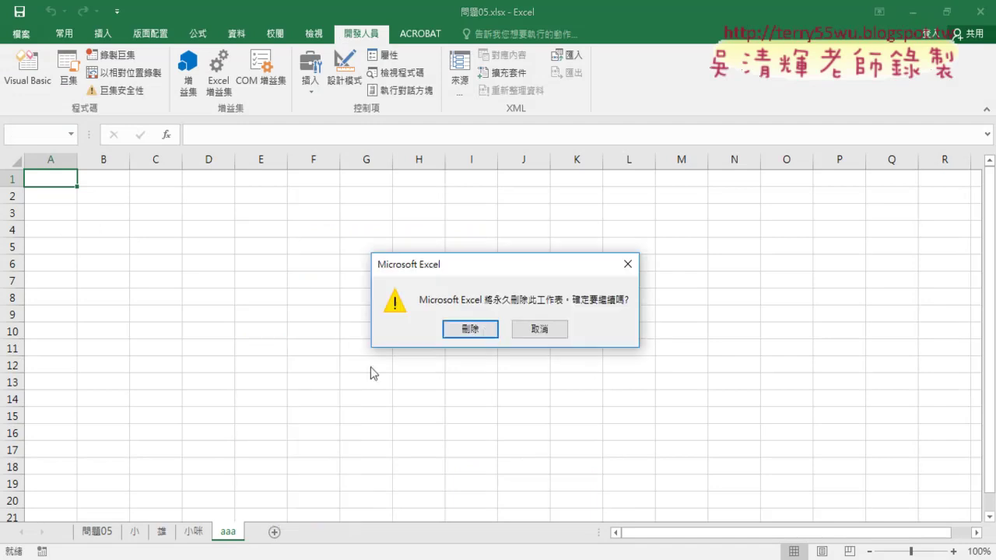
click(484, 331)
Set a breakpoint on the If Sheets(1).Range("A1").End(xlDown).Row = 1048576 Then line
click(45, 86)
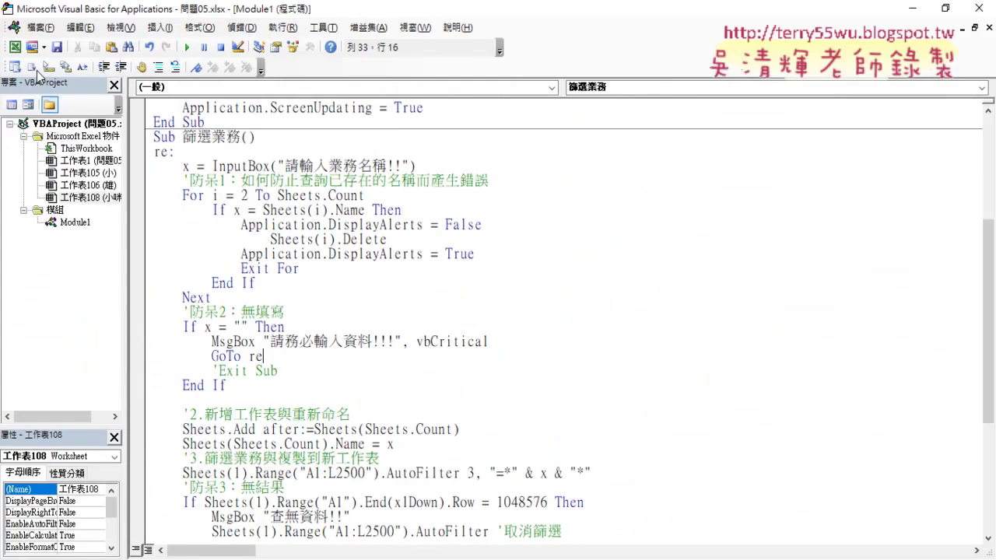
scroll(439, 327, down, 1)
scroll(439, 327, down, 2)
scroll(439, 326, down, 1)
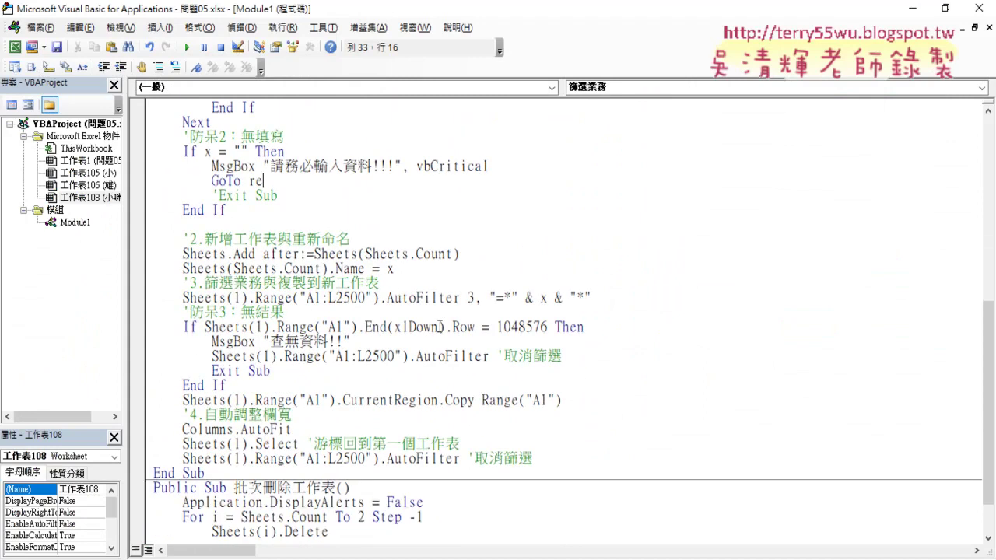
drag(286, 312, 158, 318)
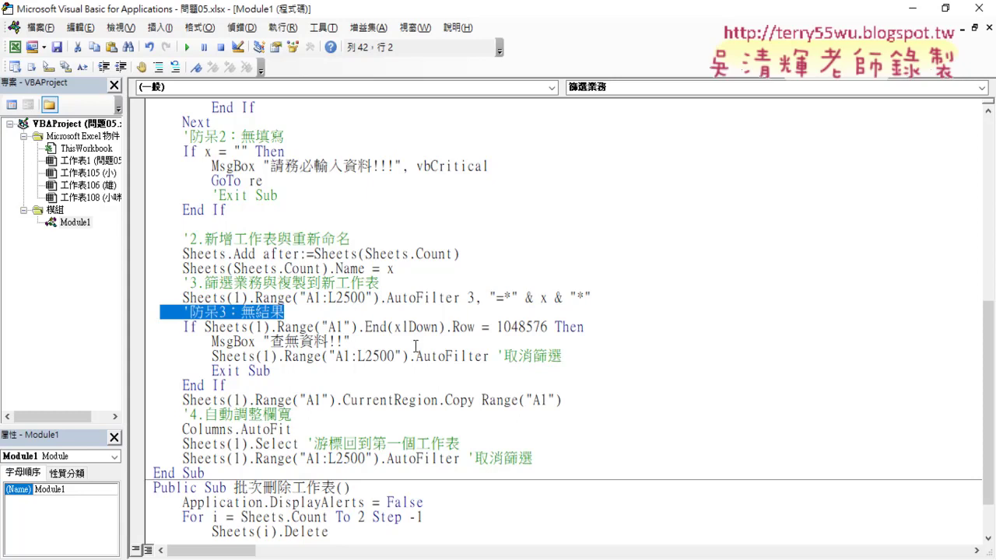
click(262, 330)
click(308, 328)
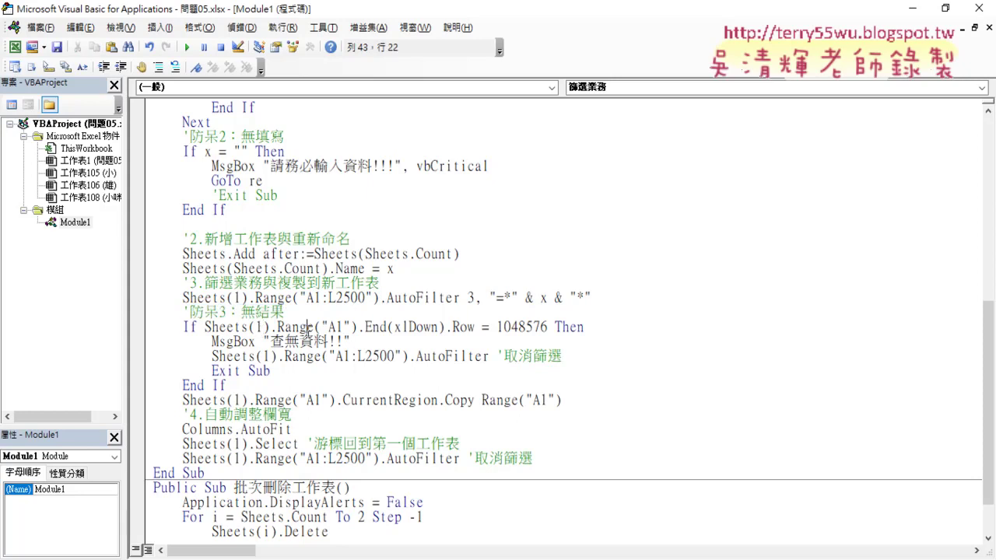
click(139, 329)
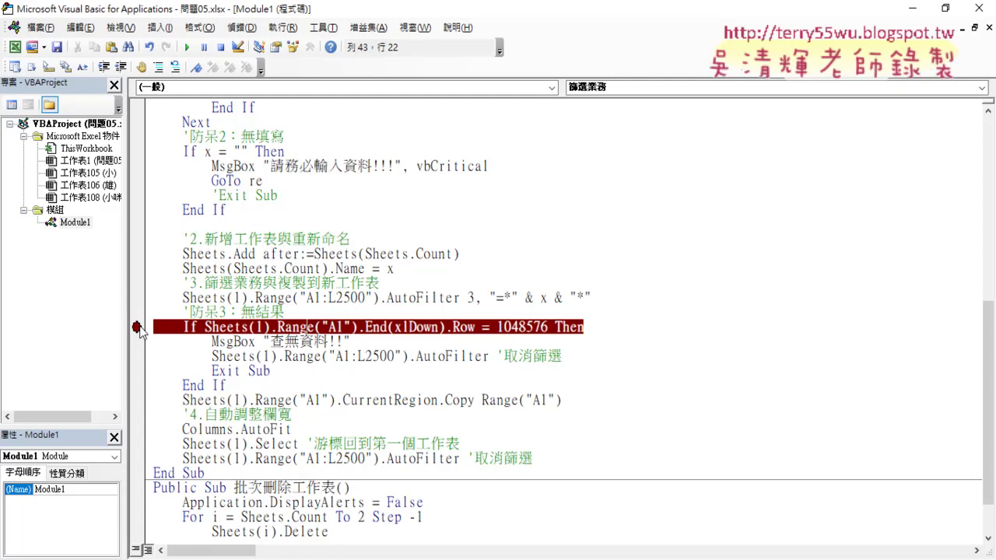
Run 篩選業務 with aaa so it pauses at the breakpoint, then shrink the editor window
click(187, 47)
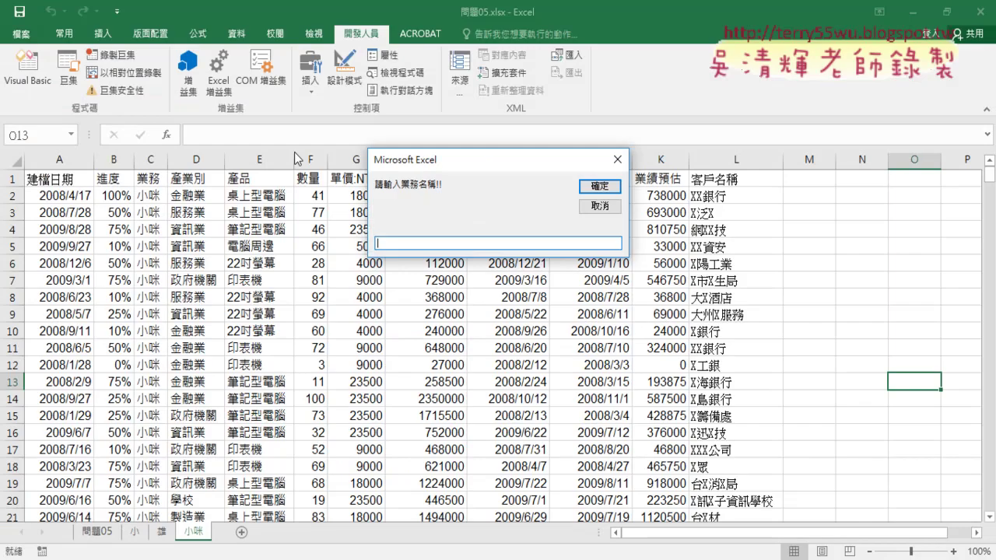
text(aaa)
click(593, 187)
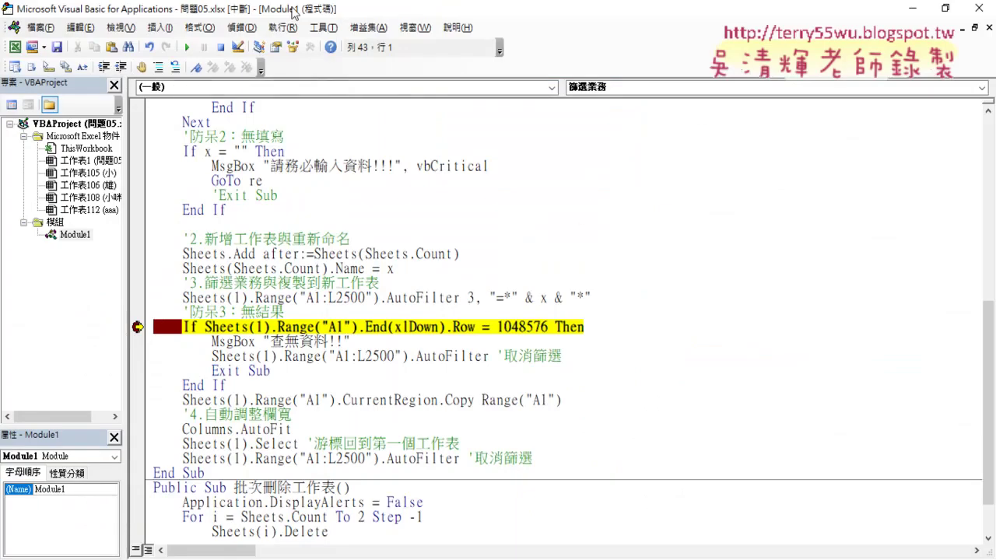
drag(295, 11, 537, 59)
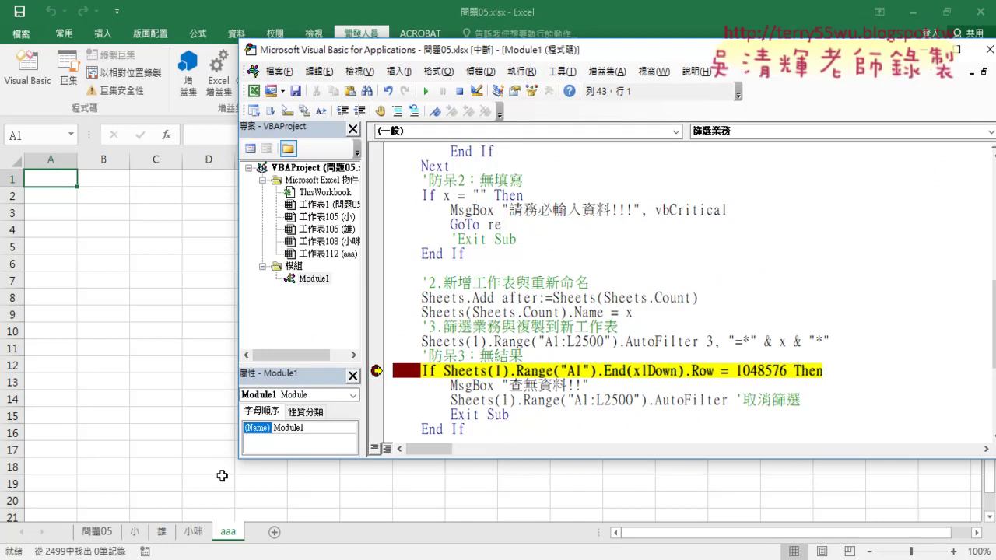
On 問題05, jump down from A1 with Ctrl+Down to row 1048576, then return to the paused editor
click(97, 533)
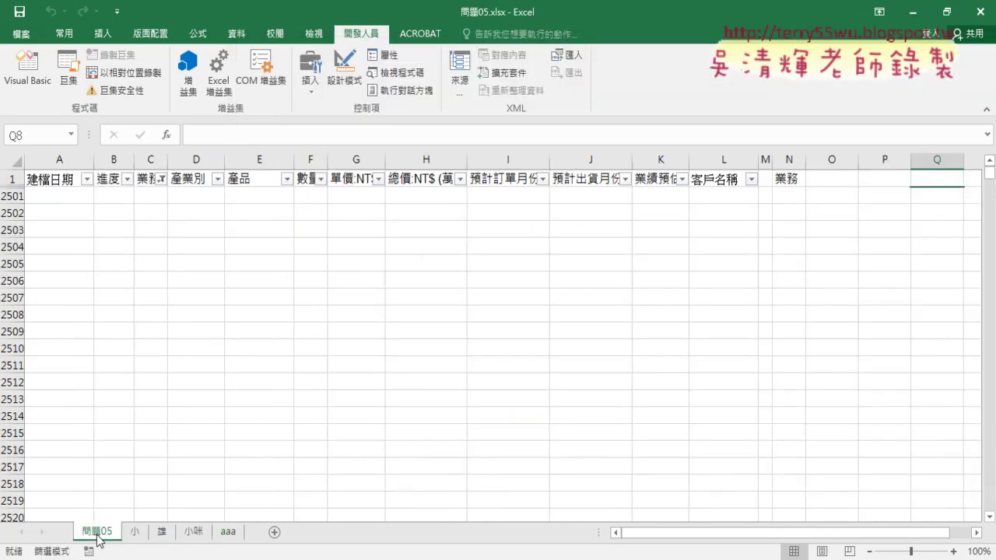
click(58, 180)
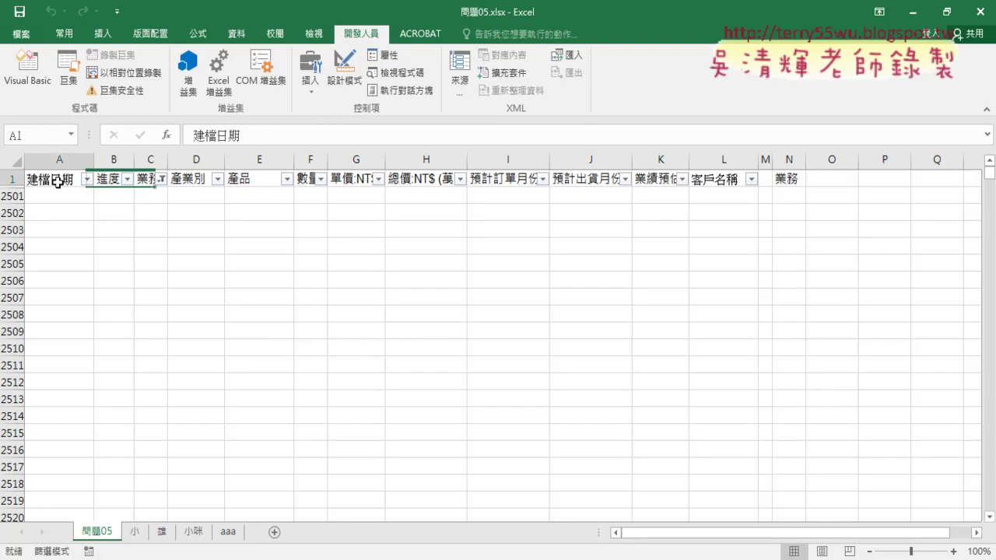
key(ctrl+Down)
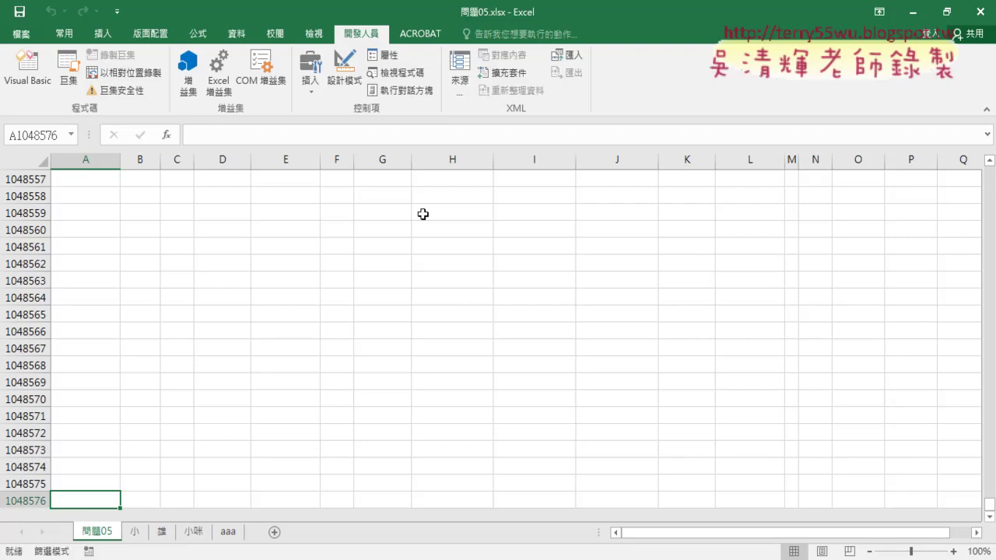
drag(990, 505, 989, 172)
click(52, 181)
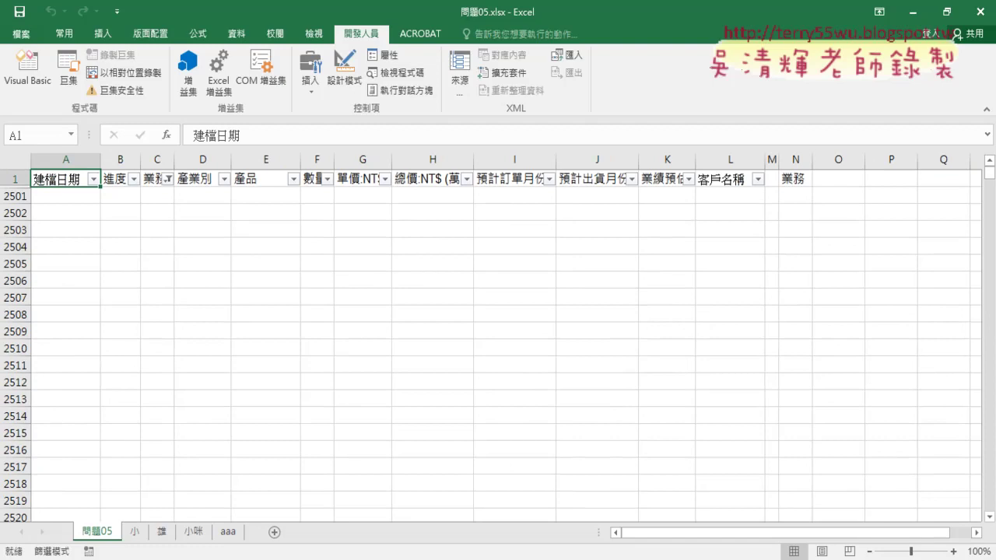
click(246, 510)
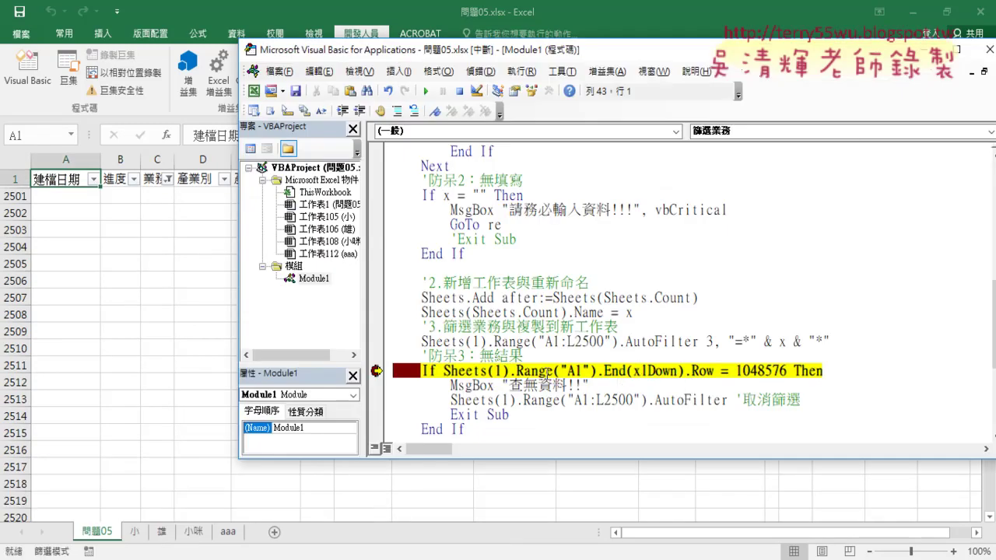
Step onto the no-result check and highlight the compared row number 1048576
click(614, 387)
key(F8)
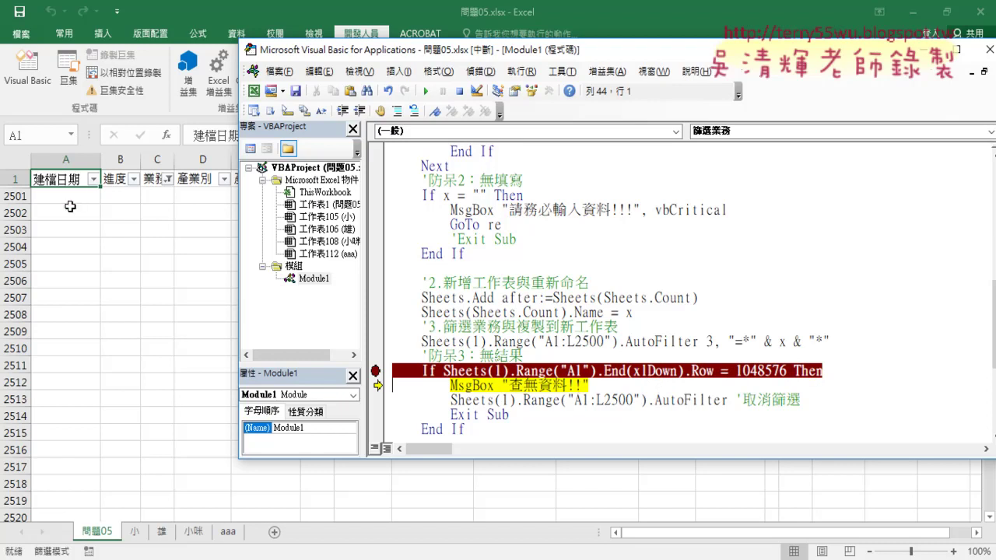
click(788, 372)
drag(788, 373, 736, 372)
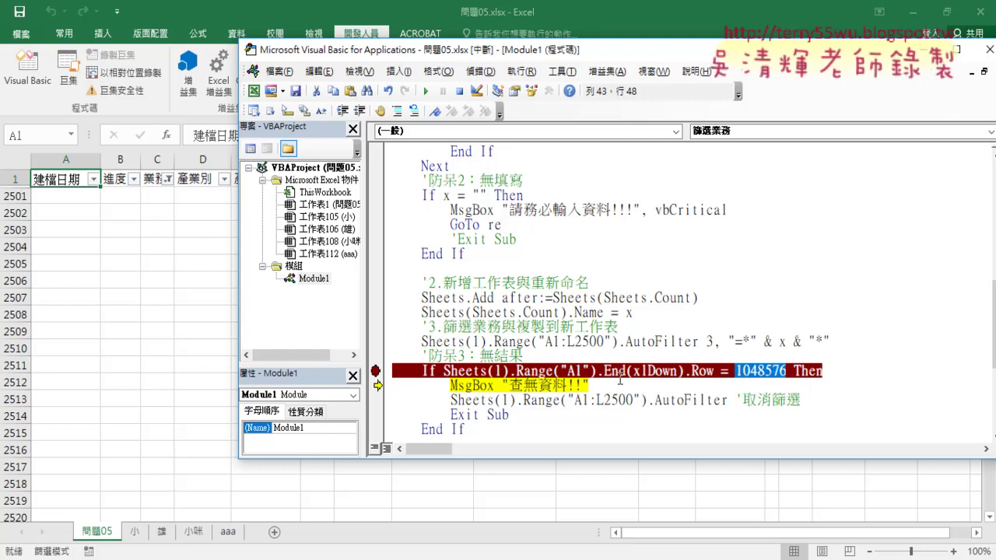
Step through the 查無資料!! warning and filter removal until the macro ends
key(F8)
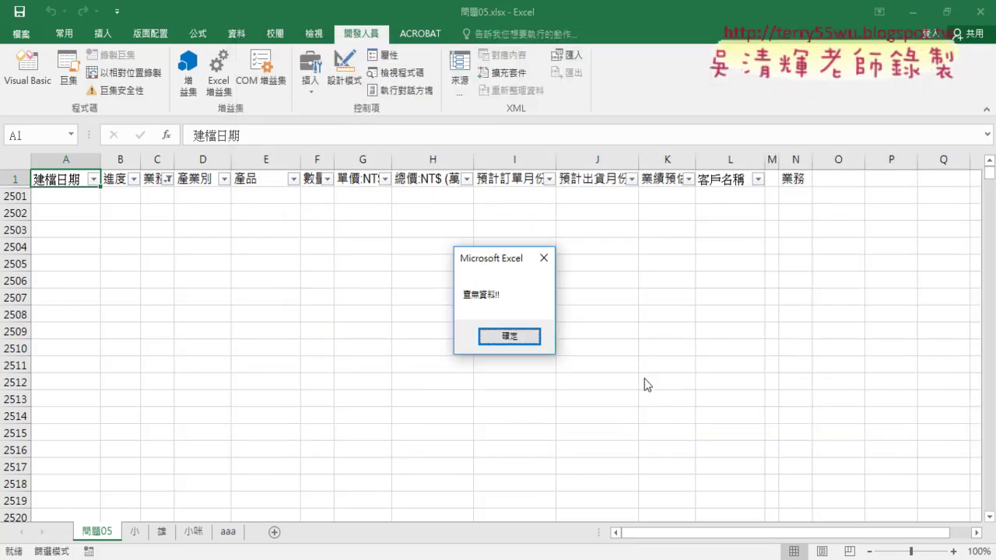
click(510, 336)
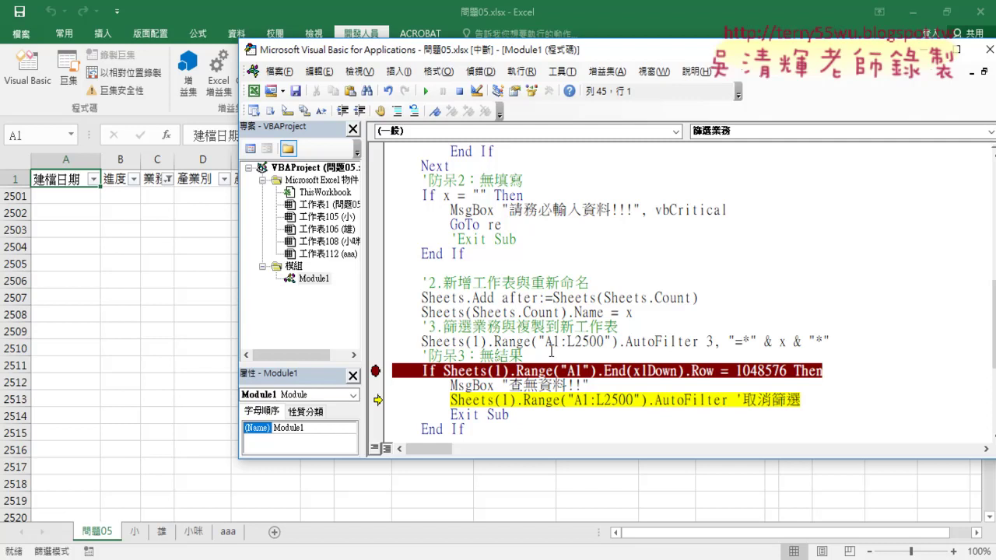
key(F8)
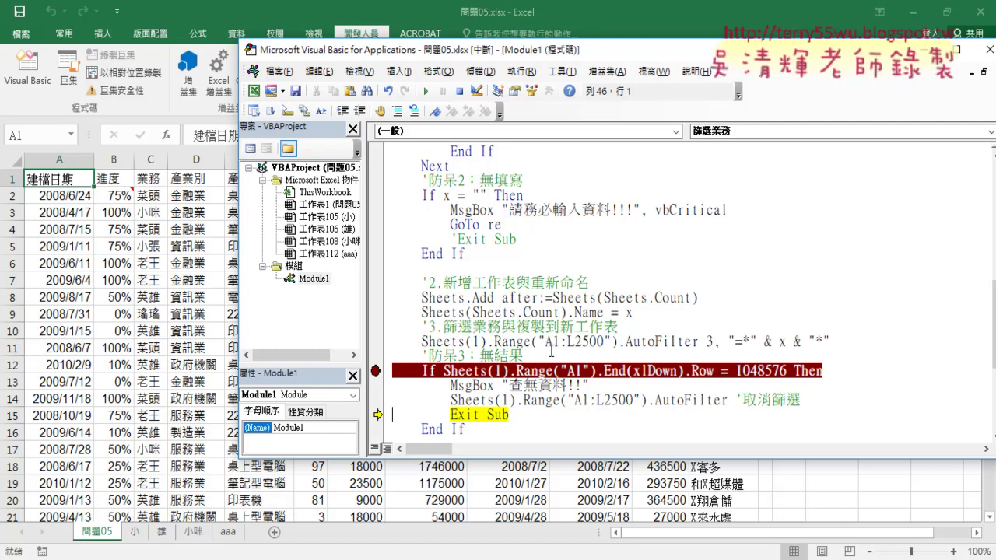
key(F8)
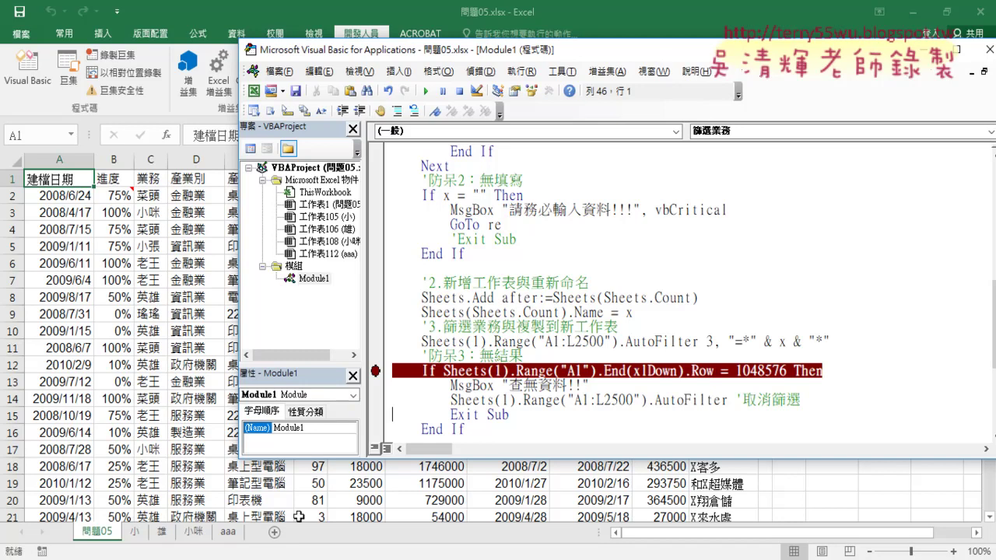
Insert a blank line before Exit Sub in the no-result block
click(677, 321)
drag(676, 321, 406, 297)
click(411, 298)
mouse_move(644, 315)
mouse_down()
mouse_move(406, 298)
mouse_move(380, 284)
mouse_up()
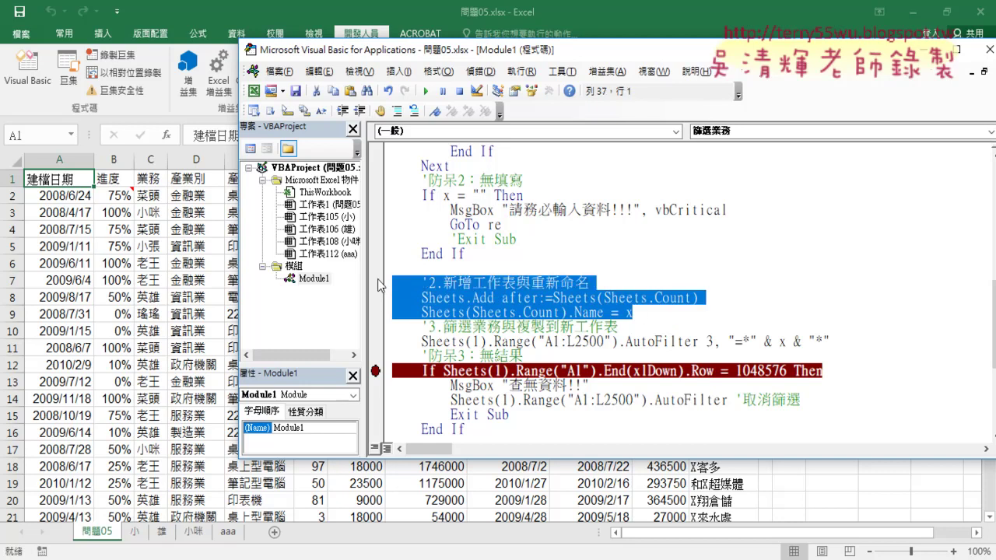
click(817, 405)
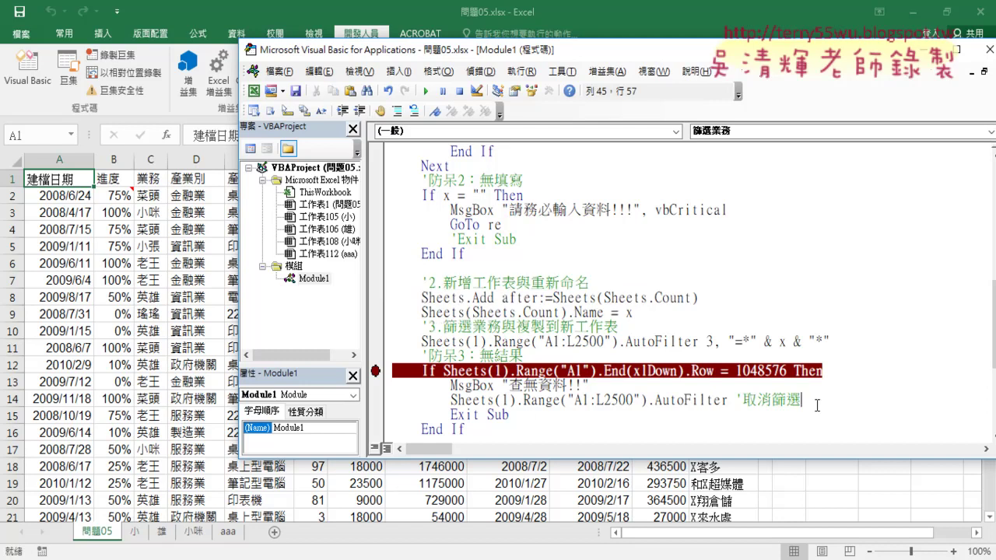
key(Return)
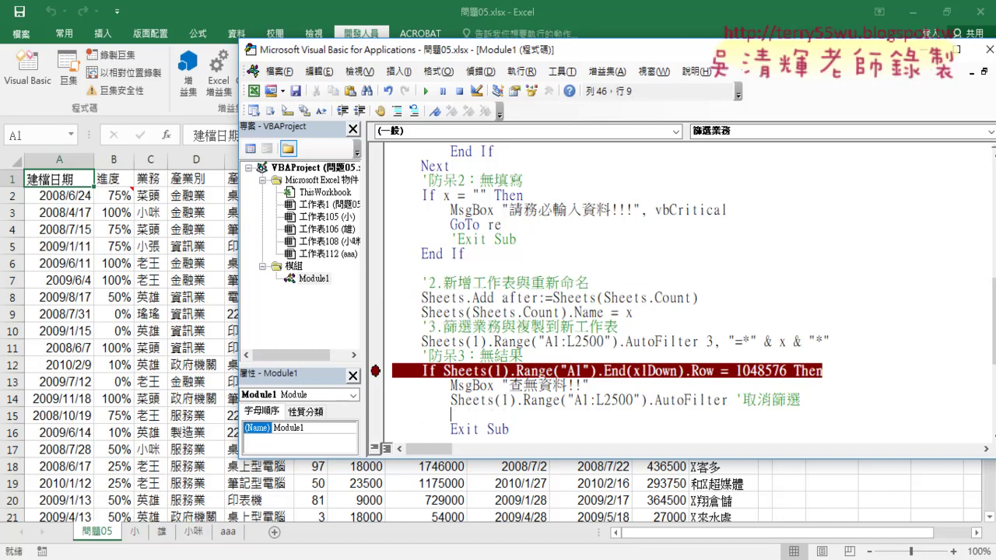
Copy the DisplayAlerts and Sheets(i).Delete lines into the no-result block
scroll(511, 236, up, 1)
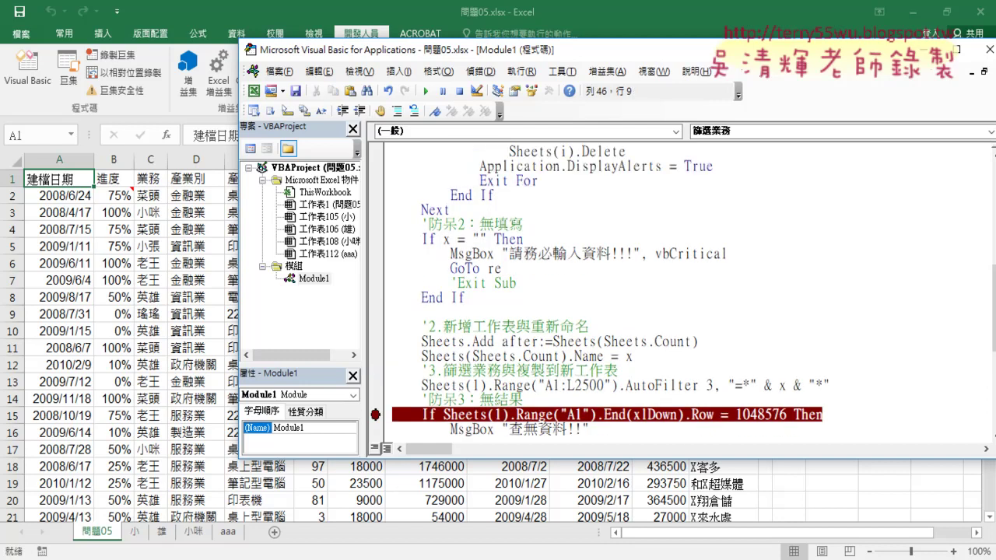
scroll(510, 236, up, 1)
scroll(511, 235, up, 1)
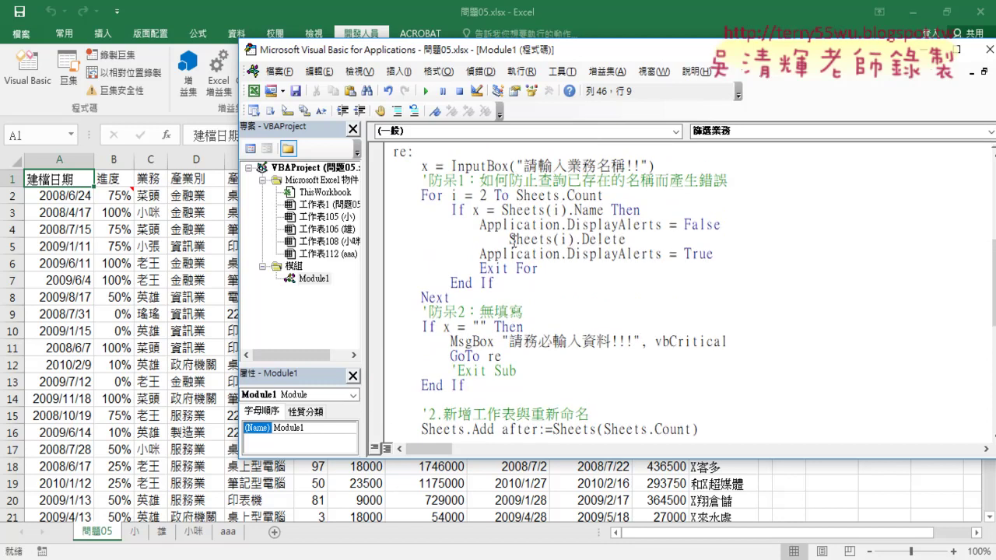
drag(508, 239, 642, 240)
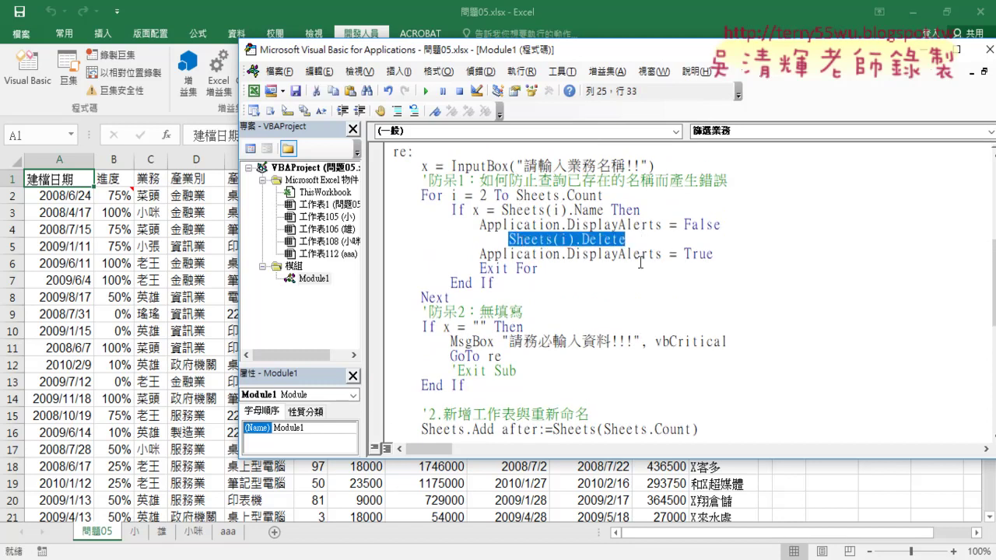
drag(714, 259, 379, 226)
key(ctrl+c)
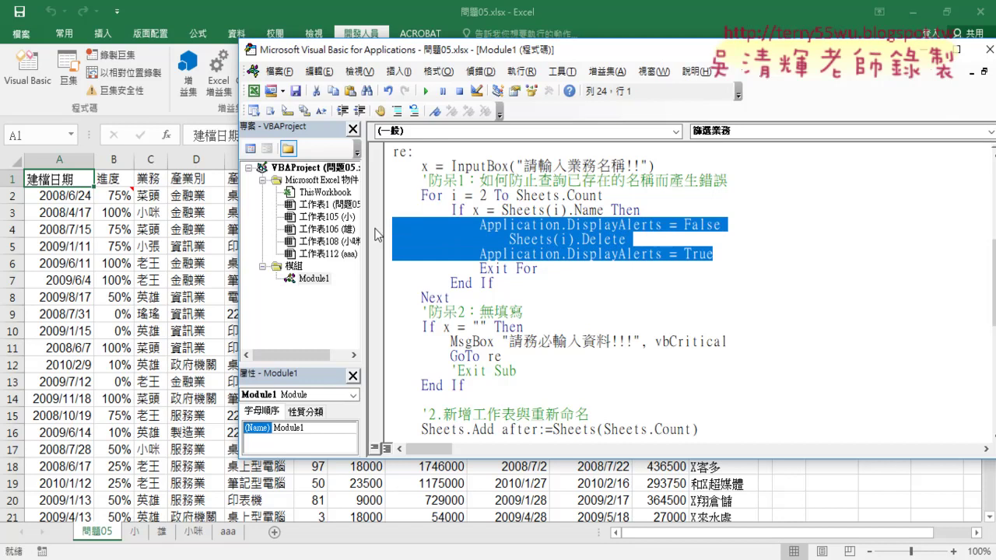
scroll(500, 385, down, 3)
scroll(504, 393, down, 1)
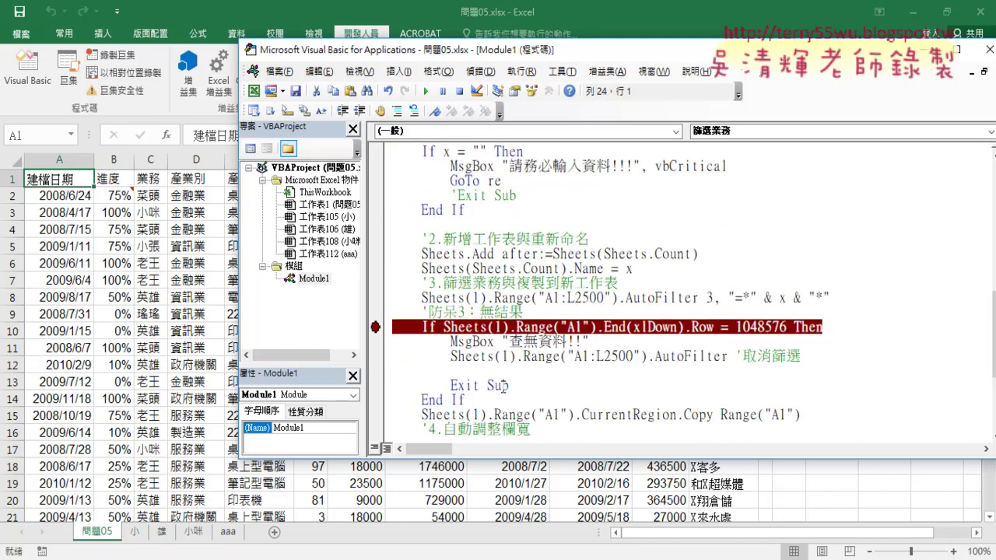
drag(451, 370, 350, 374)
key(ctrl+v)
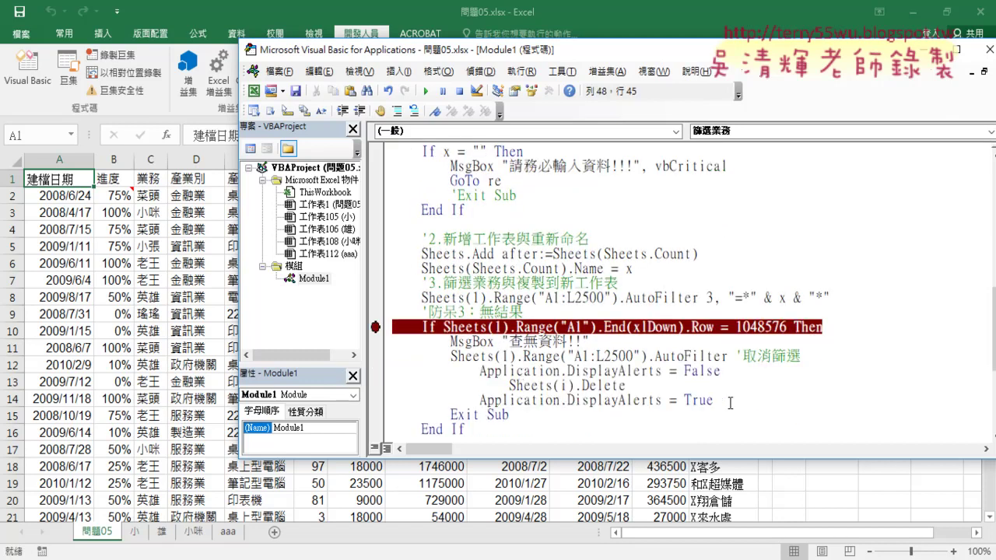
Outdent the pasted lines and change Sheets(i).Delete to Sheets(x).Delete
drag(724, 402, 365, 372)
key(shift+Tab)
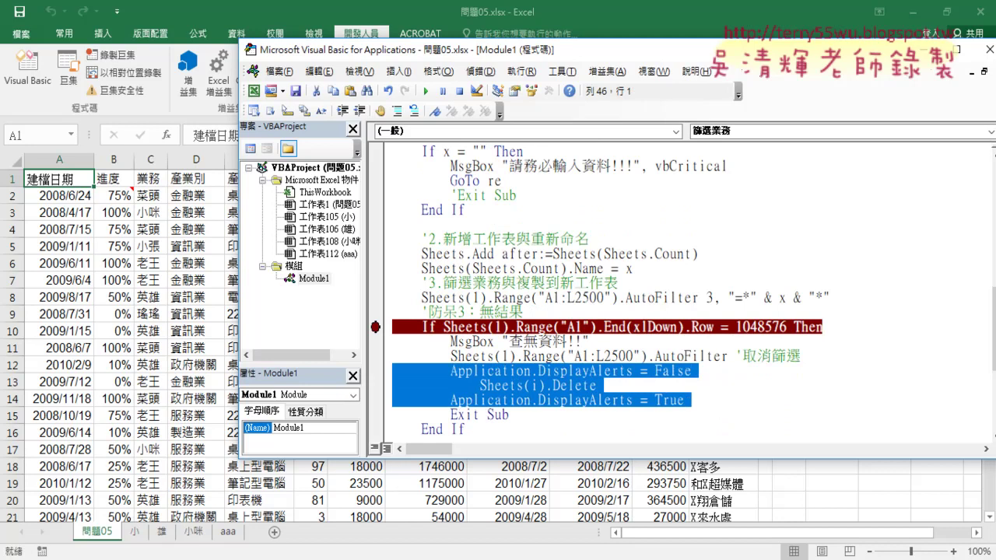
click(539, 388)
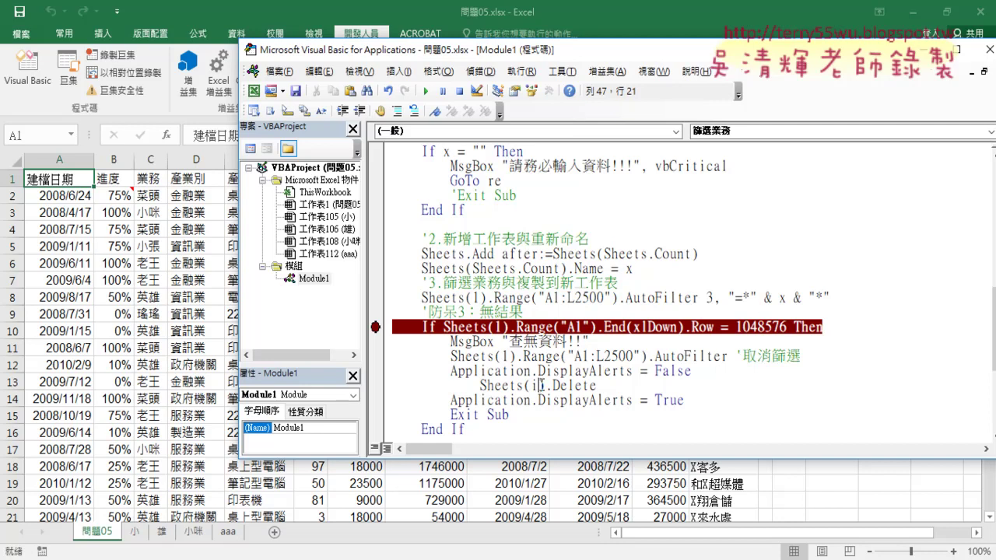
double_click(534, 385)
text(x)
Delete the leftover aaa sheet and switch back to 問題05
click(488, 371)
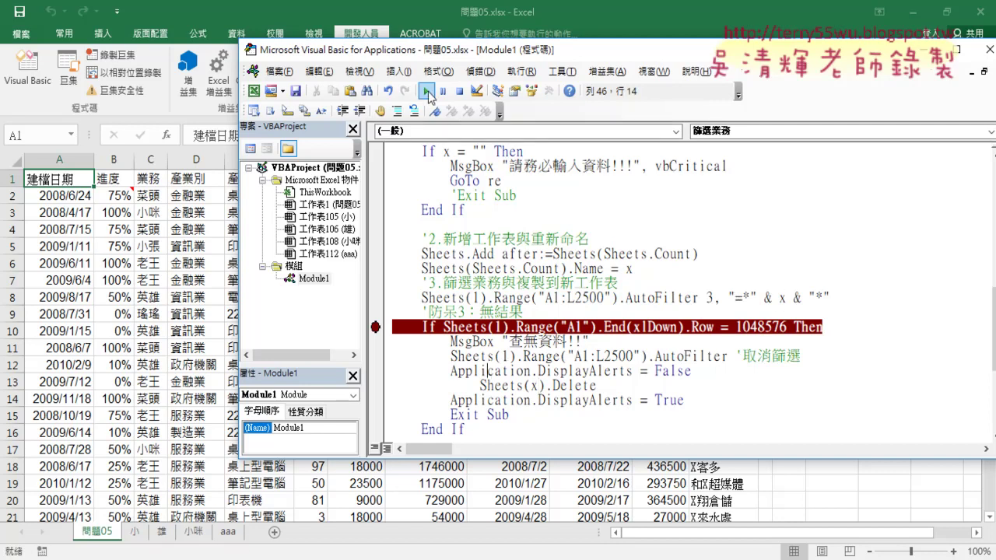
right_click(232, 532)
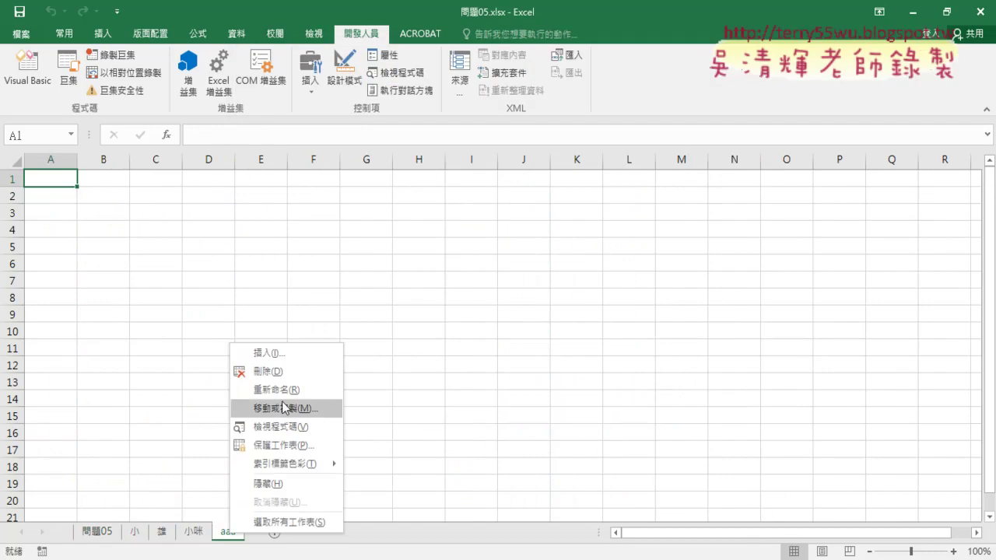
click(268, 371)
click(467, 332)
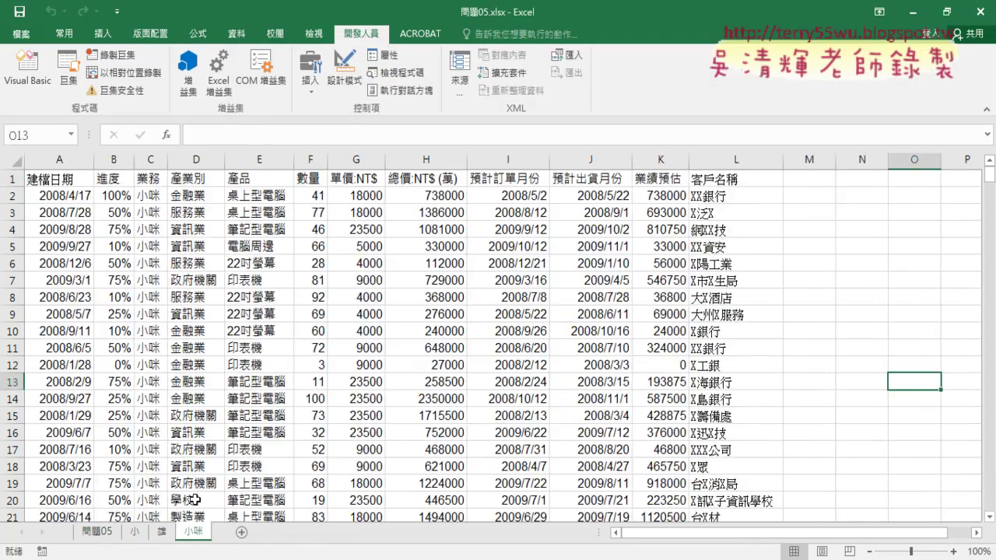
click(113, 534)
Run 篩選業務 with aaa and dismiss the no-data message at the breakpoint
click(875, 274)
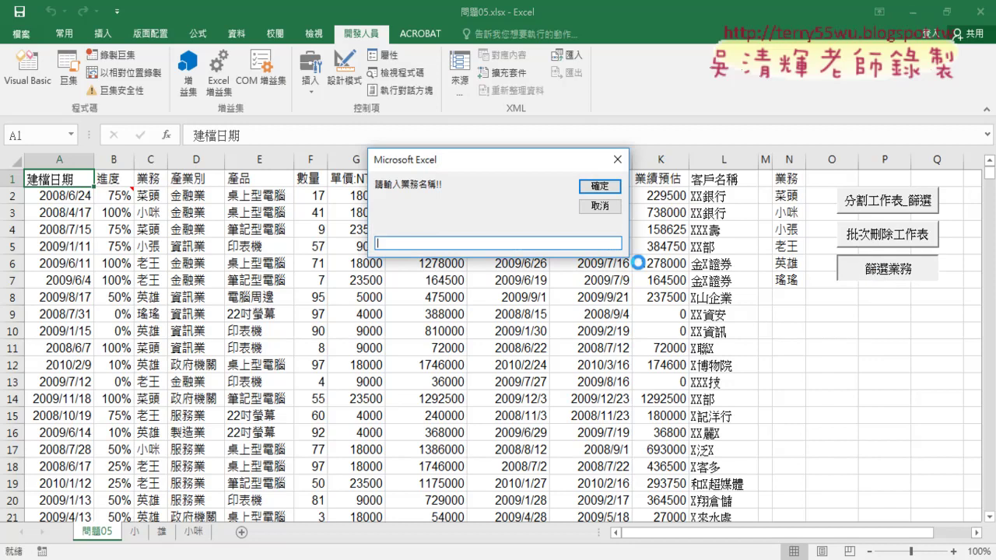
text(aaa)
click(599, 187)
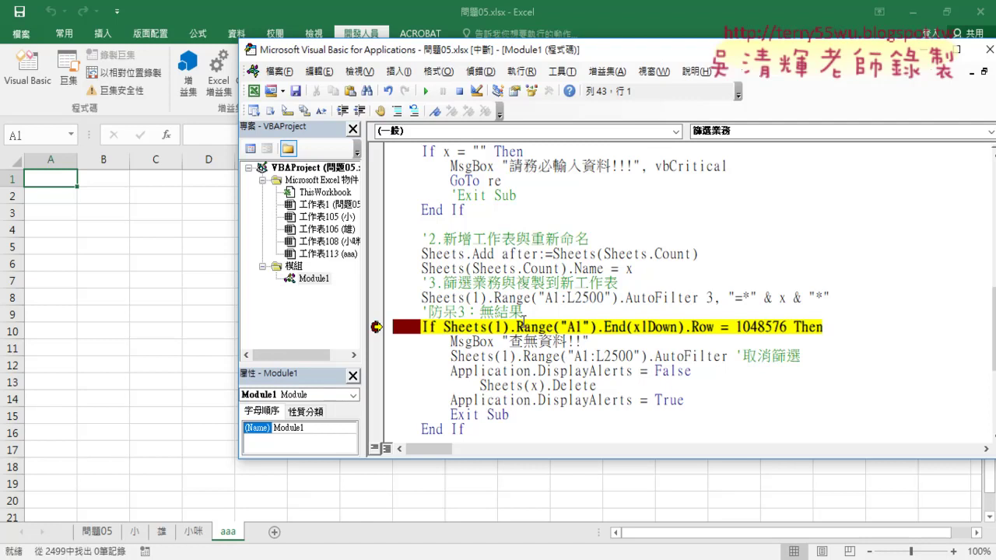
key(F8)
key(F8)
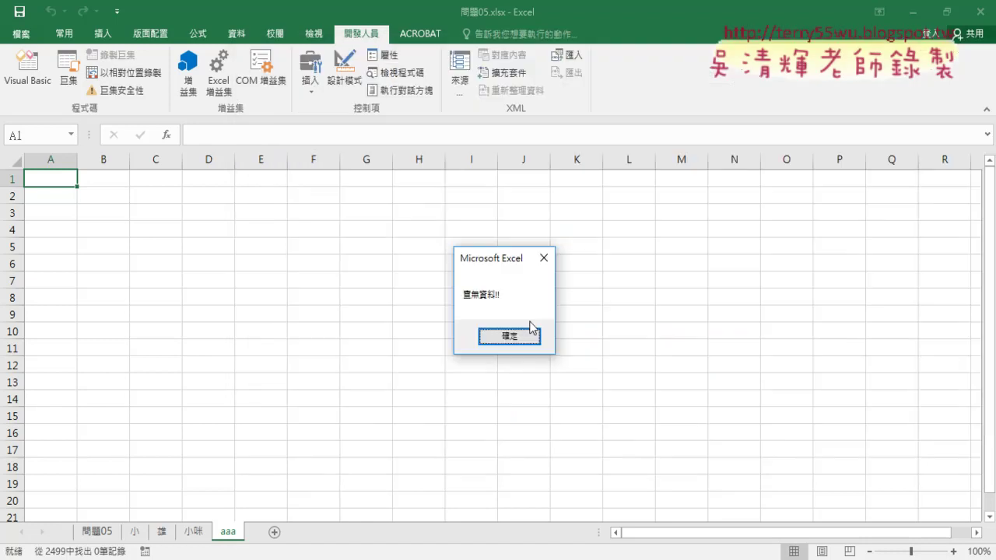
click(509, 351)
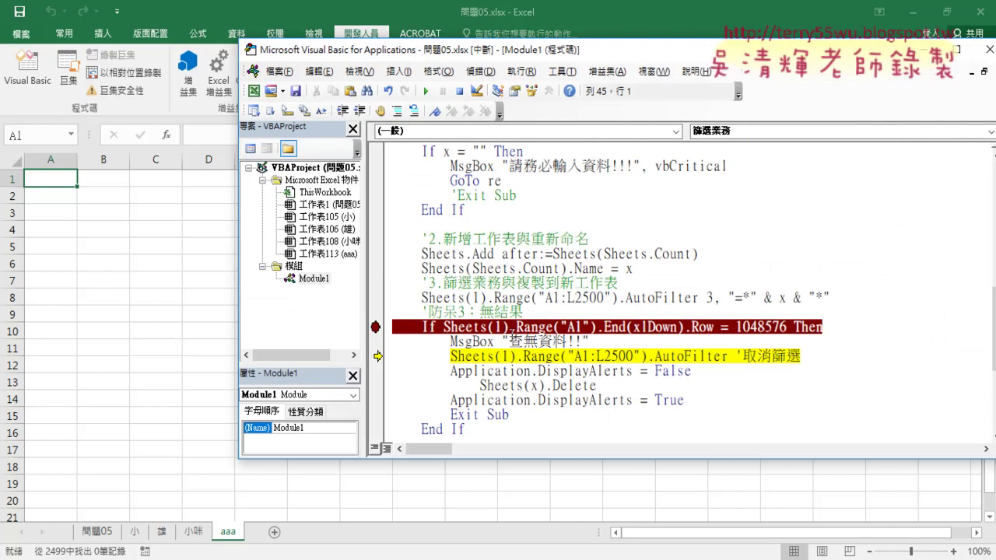
Step through the alerts-off and Sheets(x).Delete lines, removing sheet aaa, then finish the macro
key(F8)
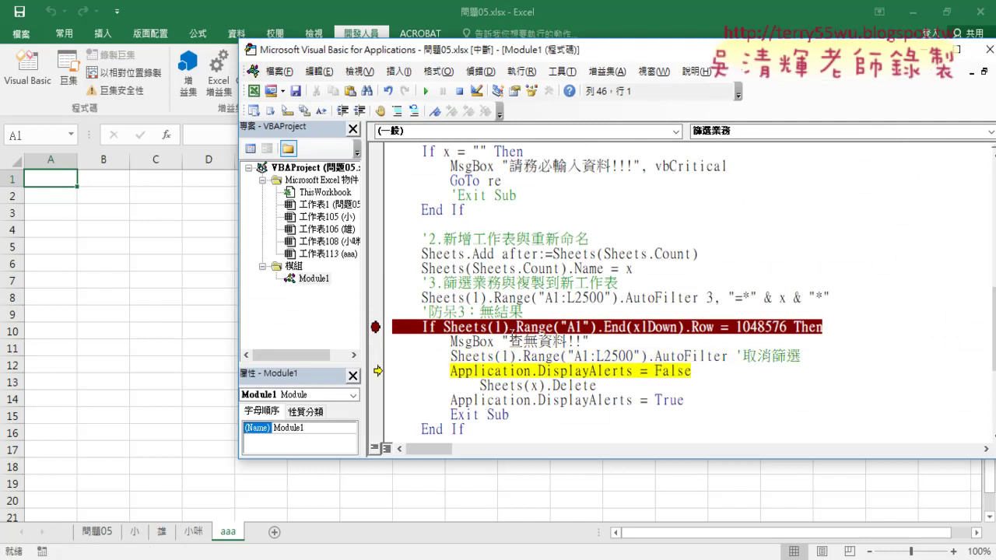
key(F8)
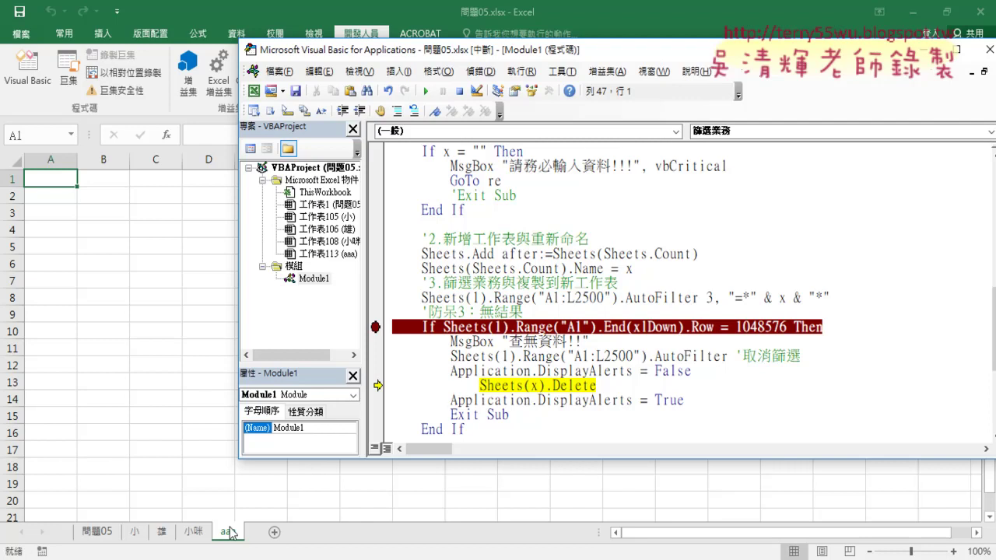
click(532, 385)
mouse_move(535, 386)
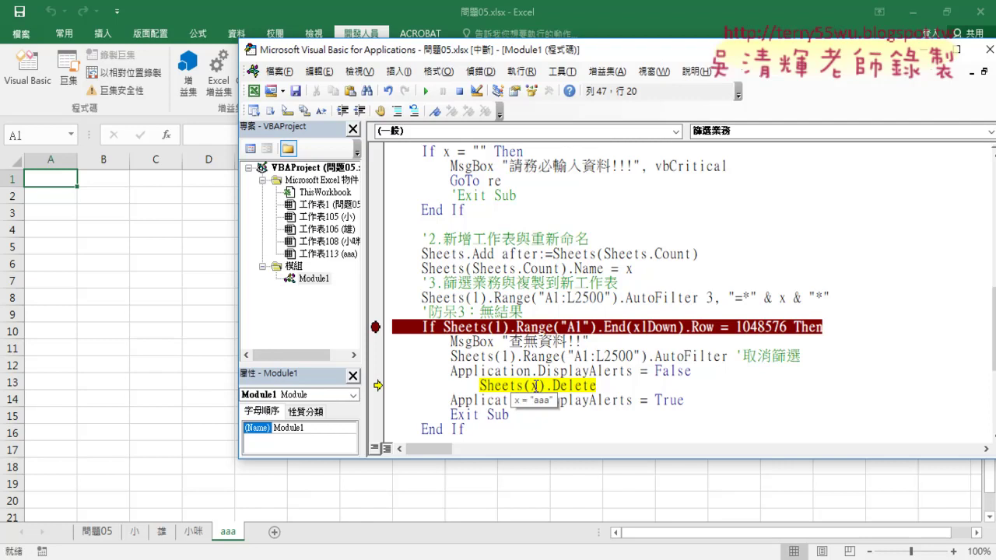
key(F8)
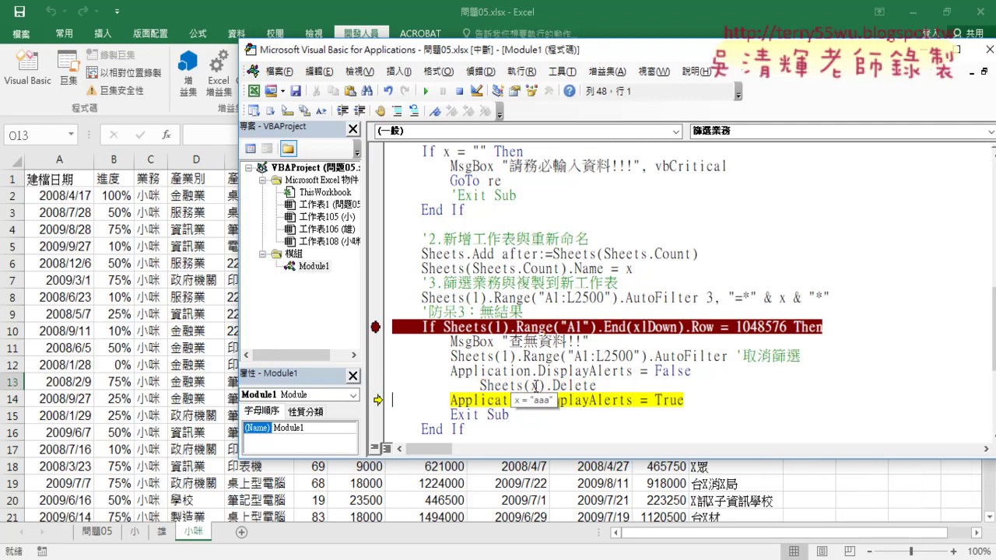
key(F8)
key(F5)
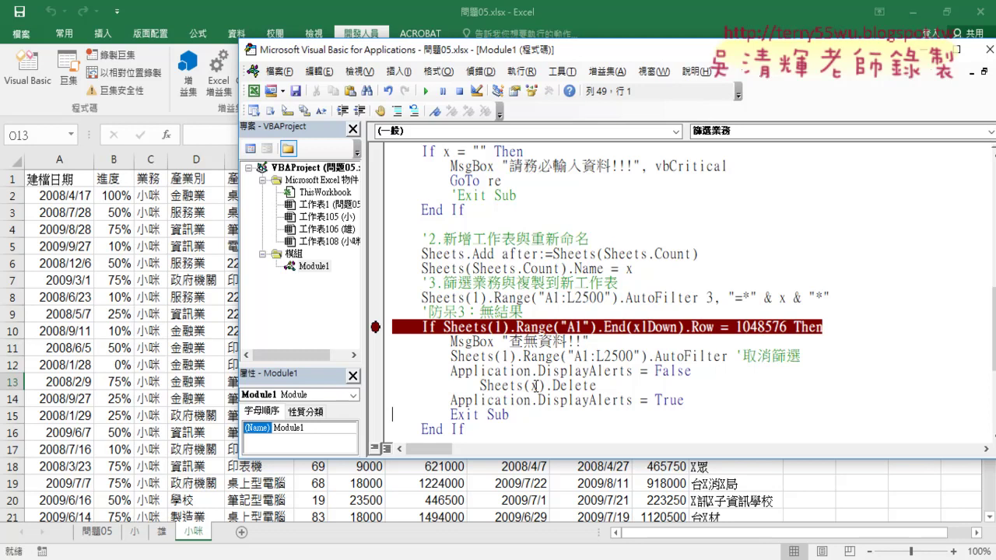
drag(633, 269, 381, 254)
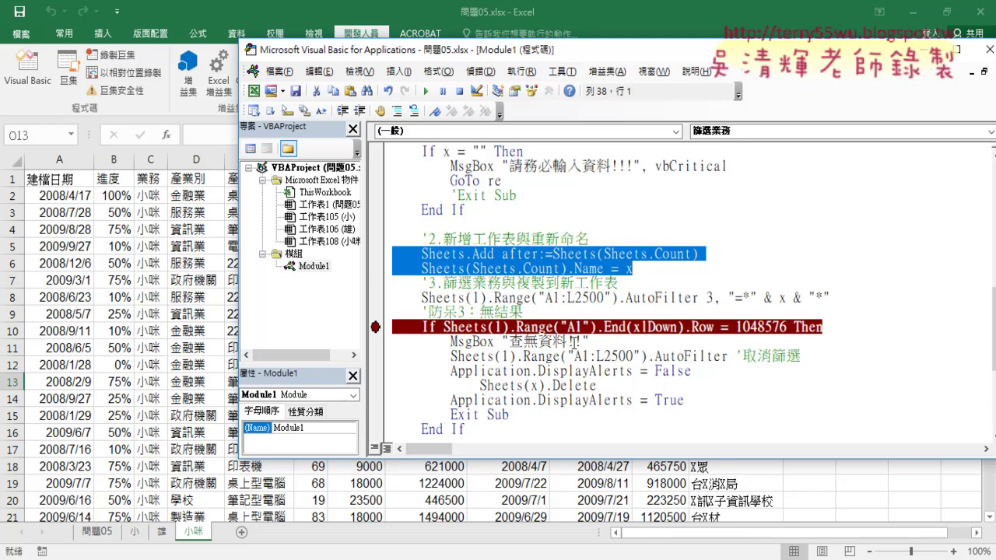
drag(856, 284, 671, 297)
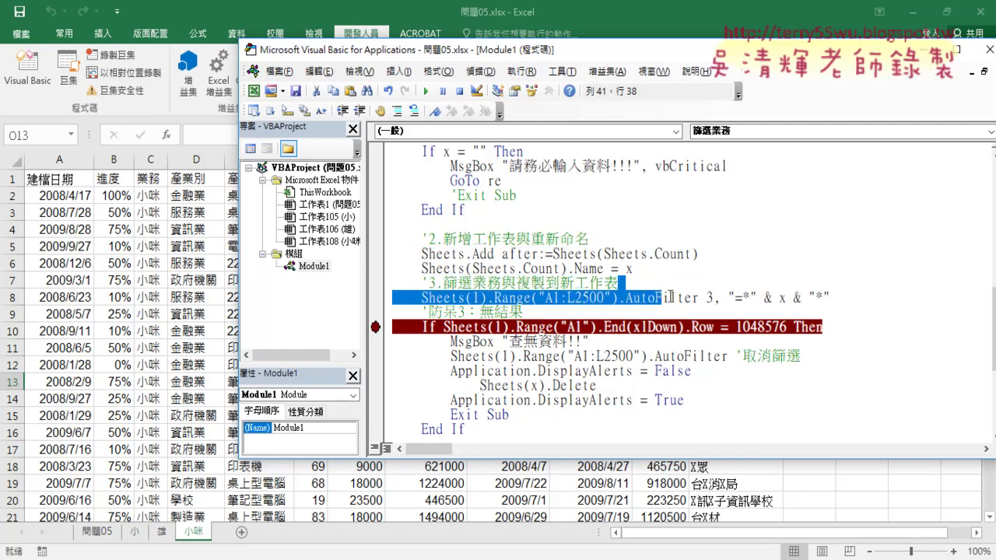
click(671, 297)
drag(833, 296, 357, 292)
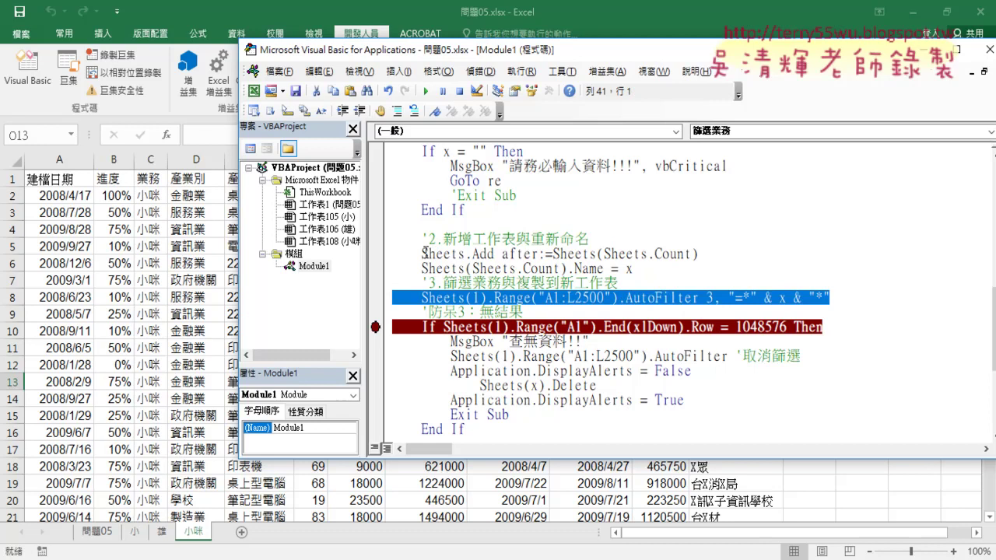
drag(421, 254, 642, 275)
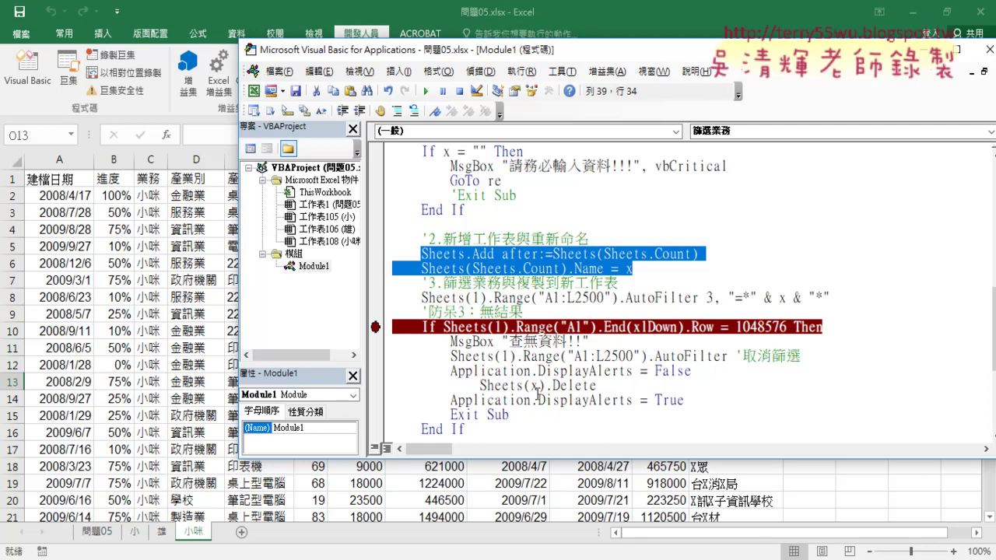
scroll(534, 411, down, 1)
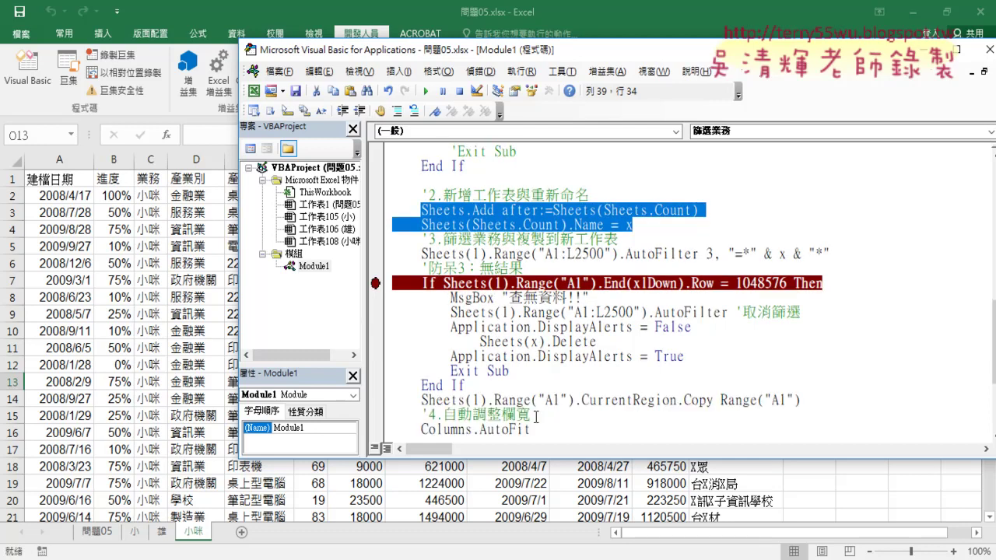